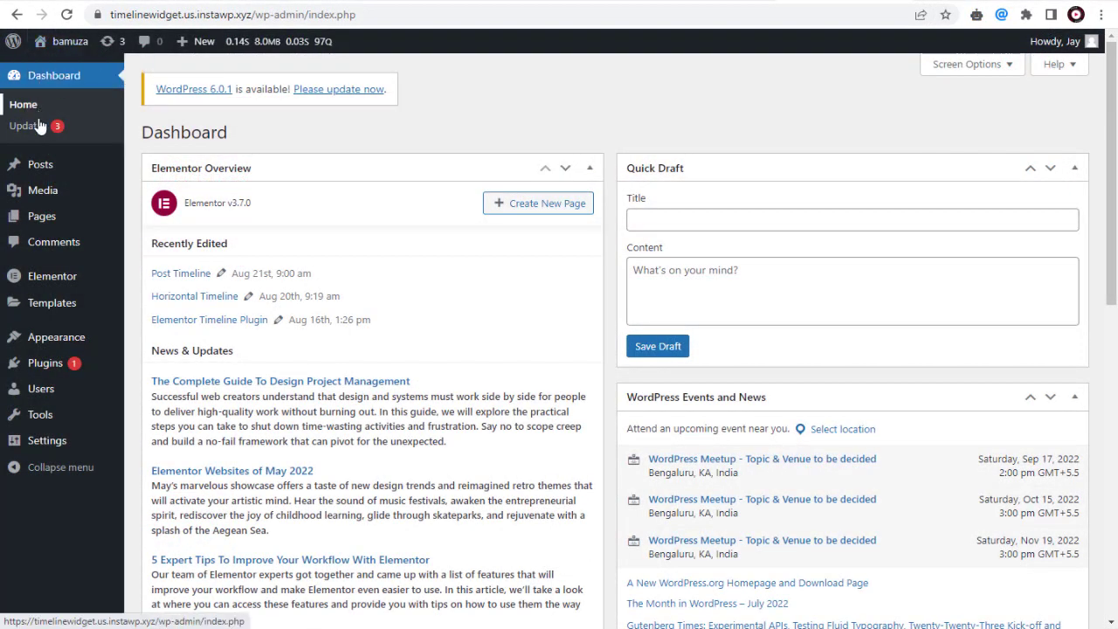
# Bring up the Plugins submenu in the WordPress admin sidebar
pyautogui.moveTo(53, 229)
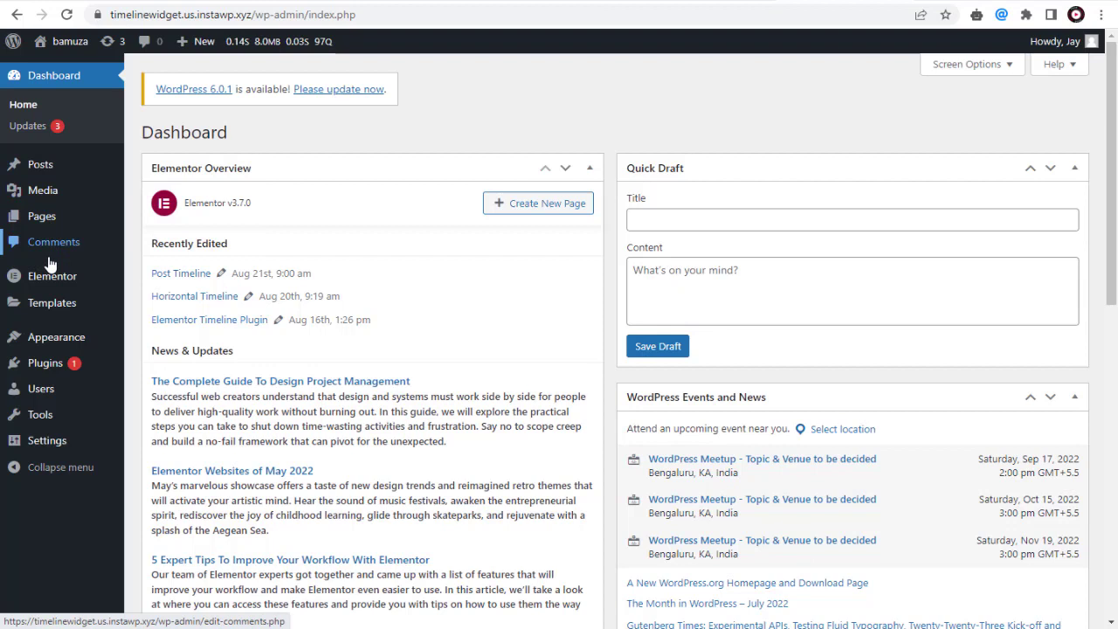
pyautogui.moveTo(53, 370)
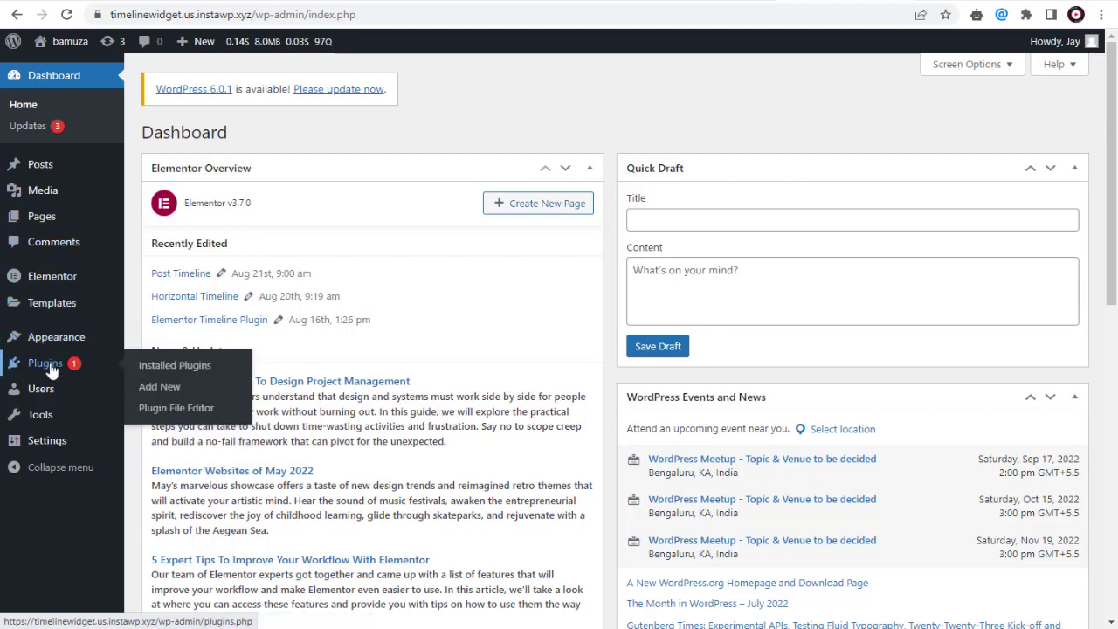
# Search plugins for 'timeline', then install and activate Timeline Widget For Elementor
pyautogui.click(162, 387)
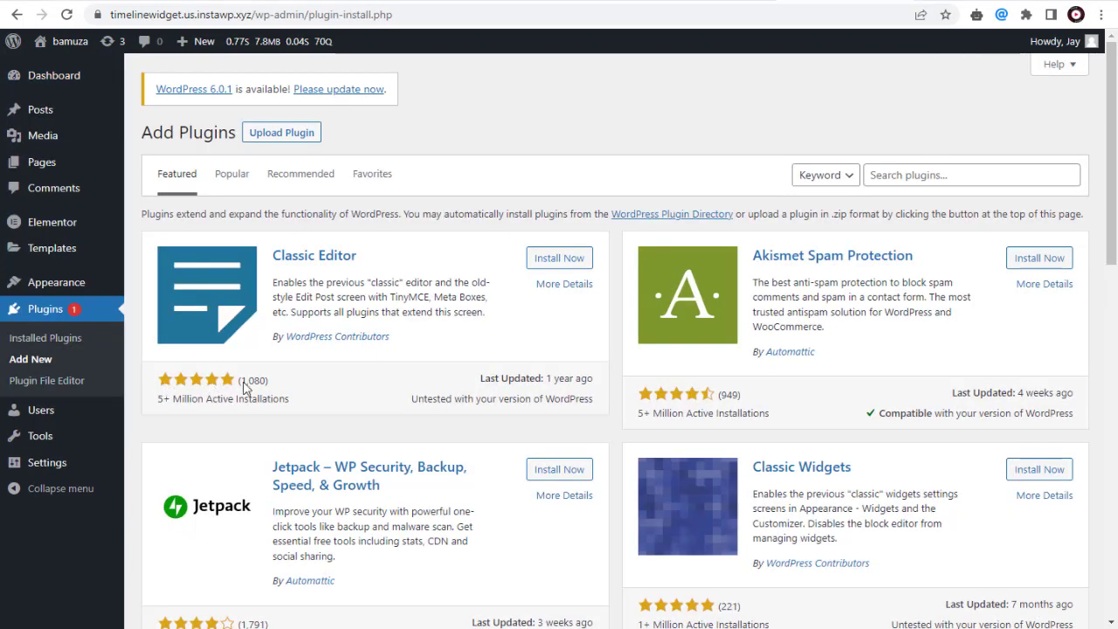
pyautogui.click(904, 177)
pyautogui.write('timeline')
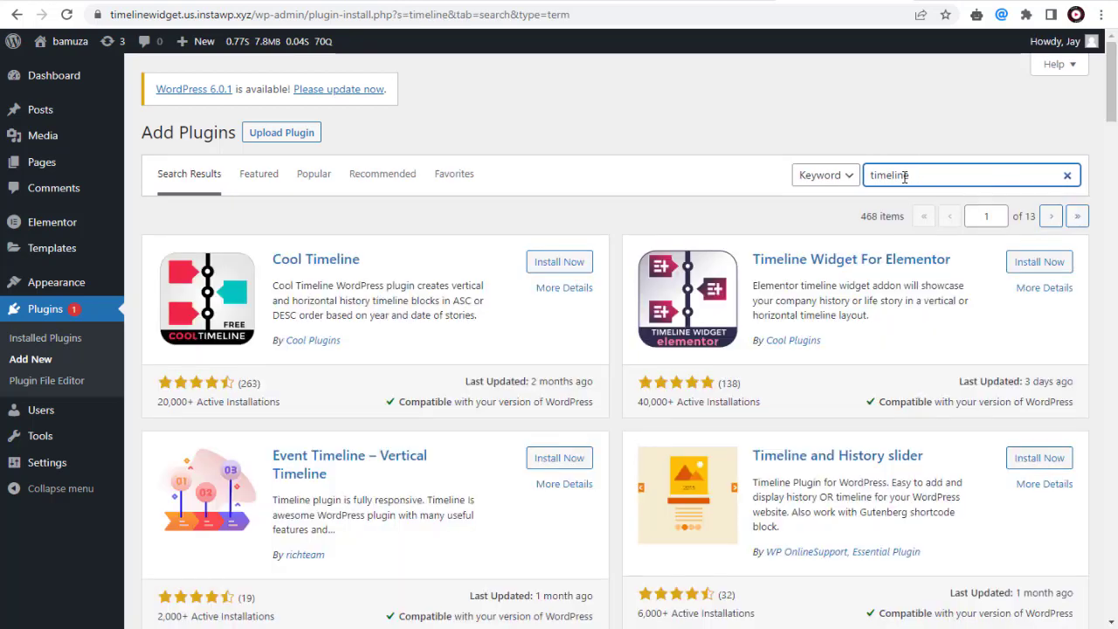
pyautogui.click(789, 227)
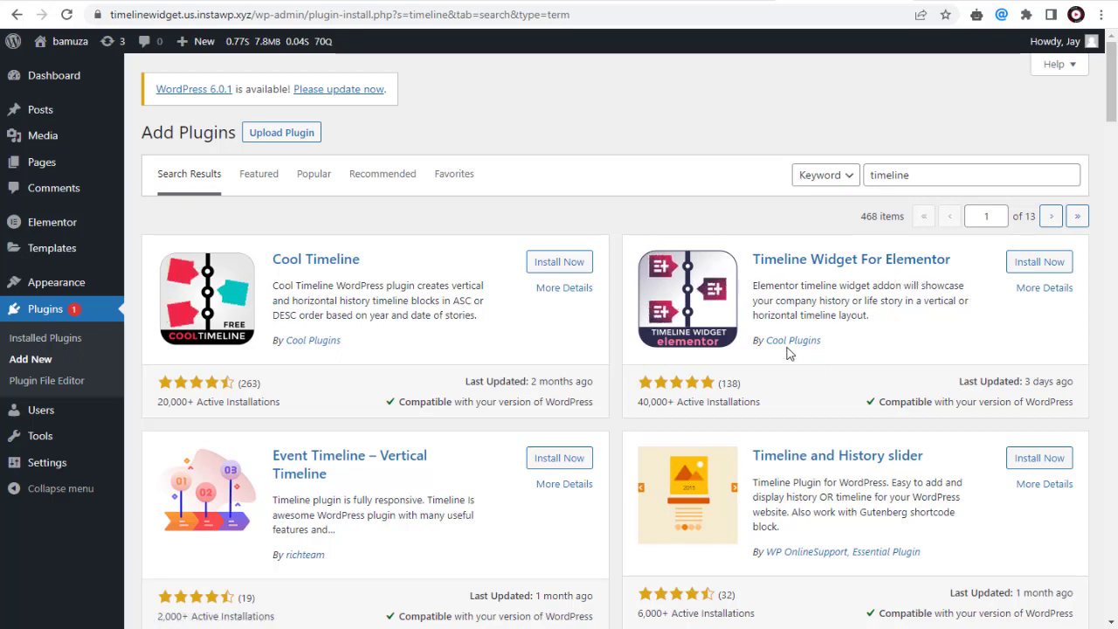
pyautogui.click(1039, 264)
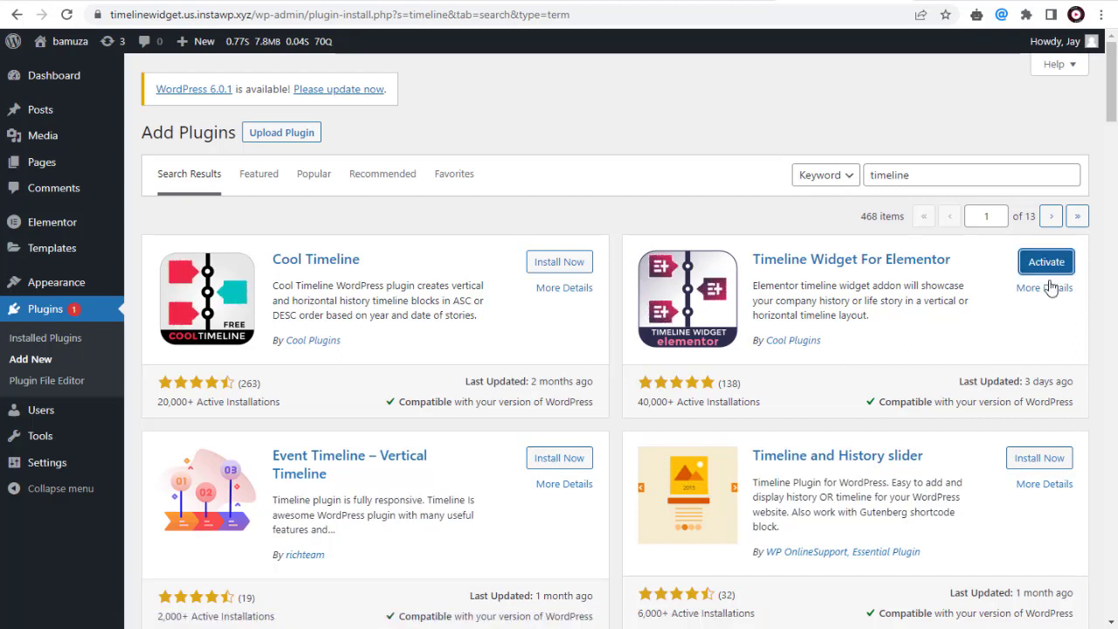
pyautogui.click(1051, 271)
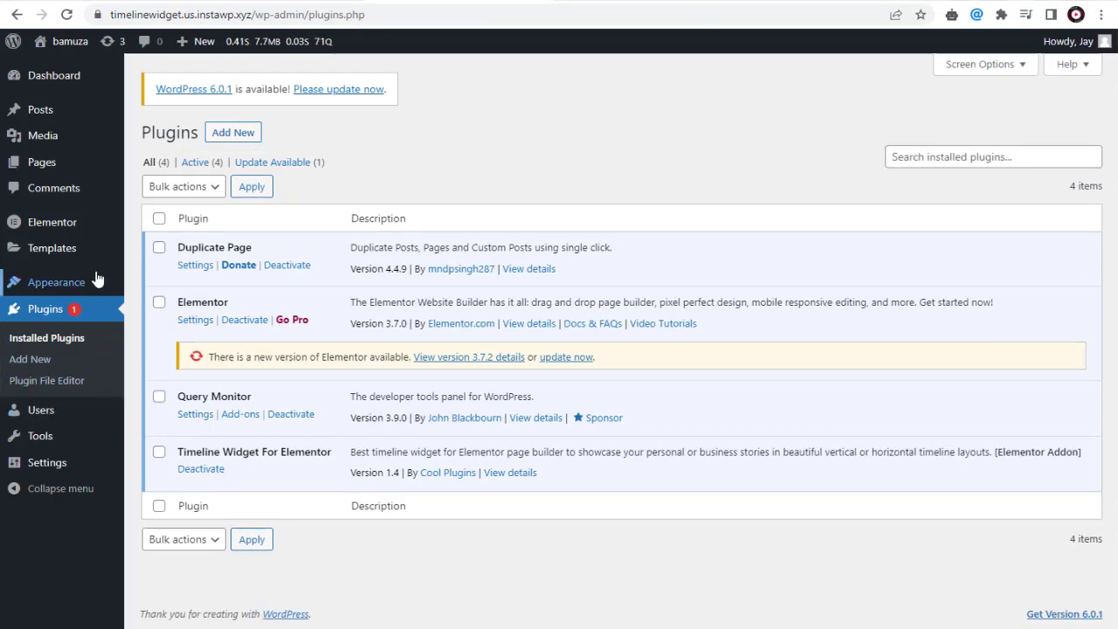
# Create a new blank page titled 'Elementor Timeline'
pyautogui.moveTo(57, 170)
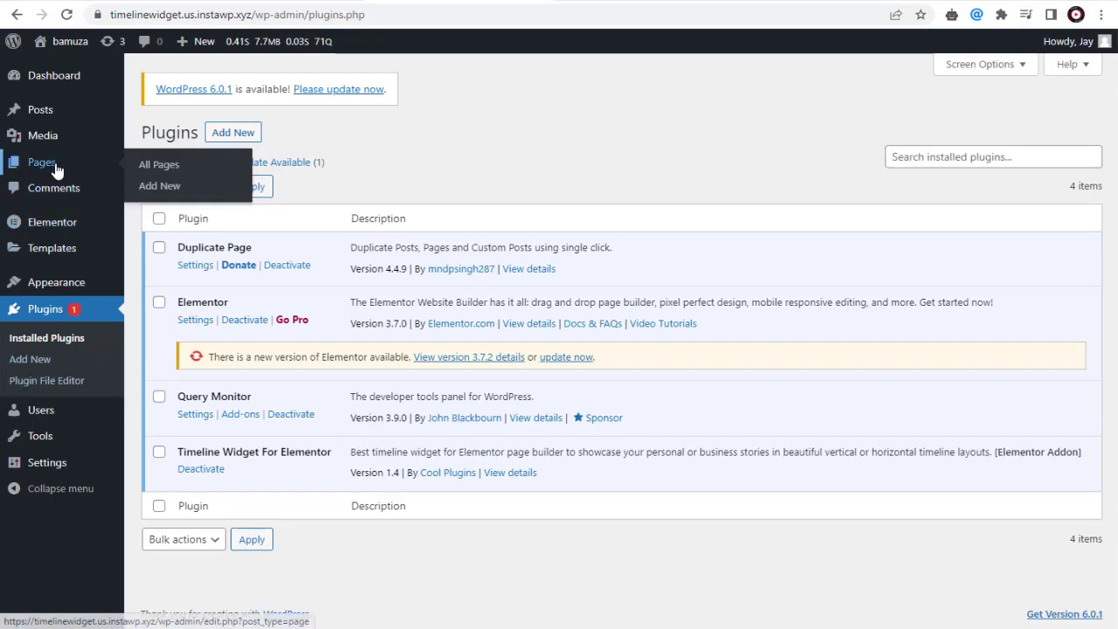
pyautogui.click(166, 192)
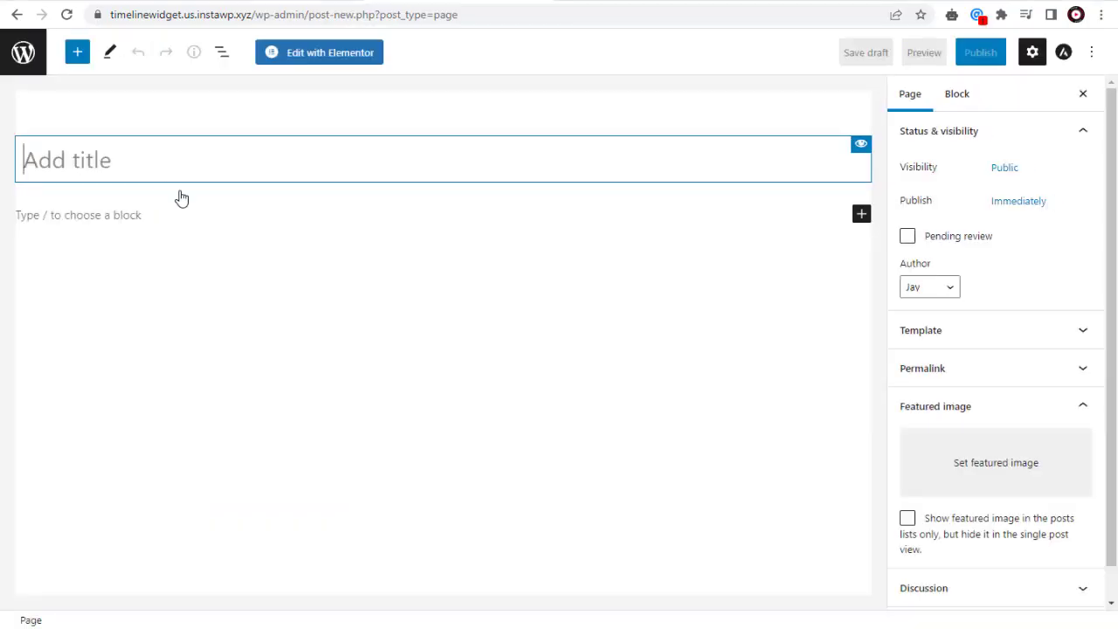
pyautogui.write('Elementor Timeli')
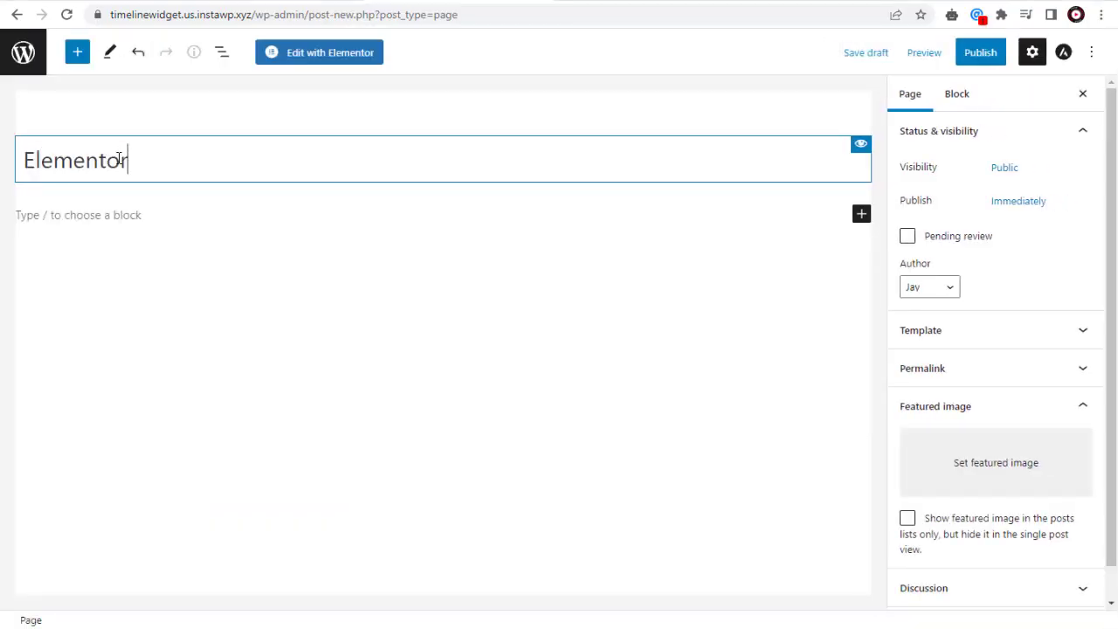
pyautogui.write('ne')
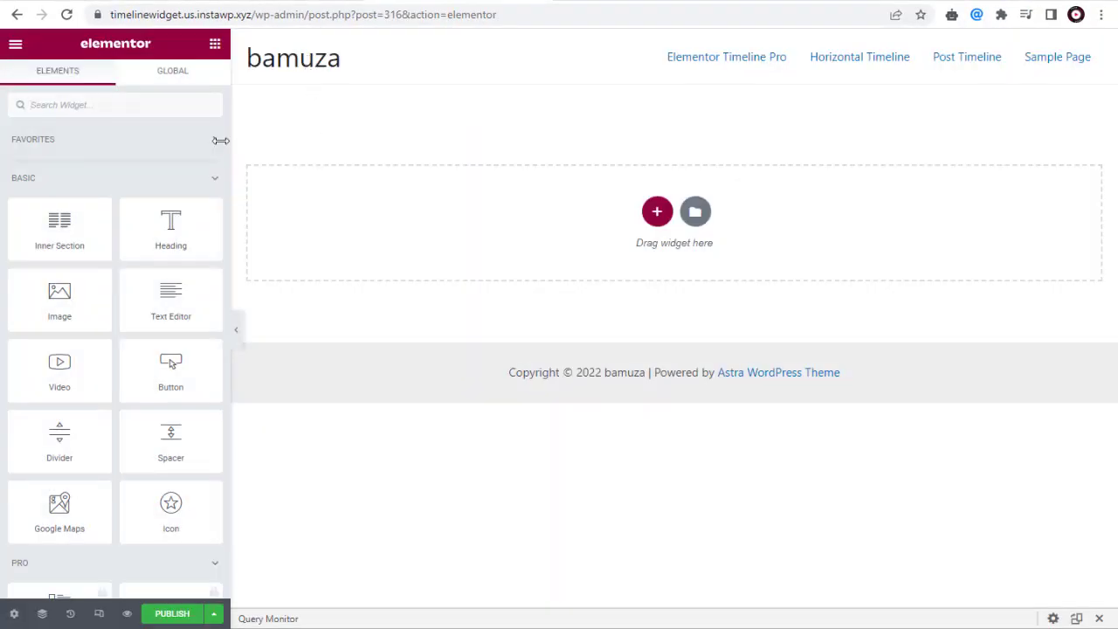
# Search widgets for 'timeline' and drop the Story Timeline widget onto the page
pyautogui.click(67, 104)
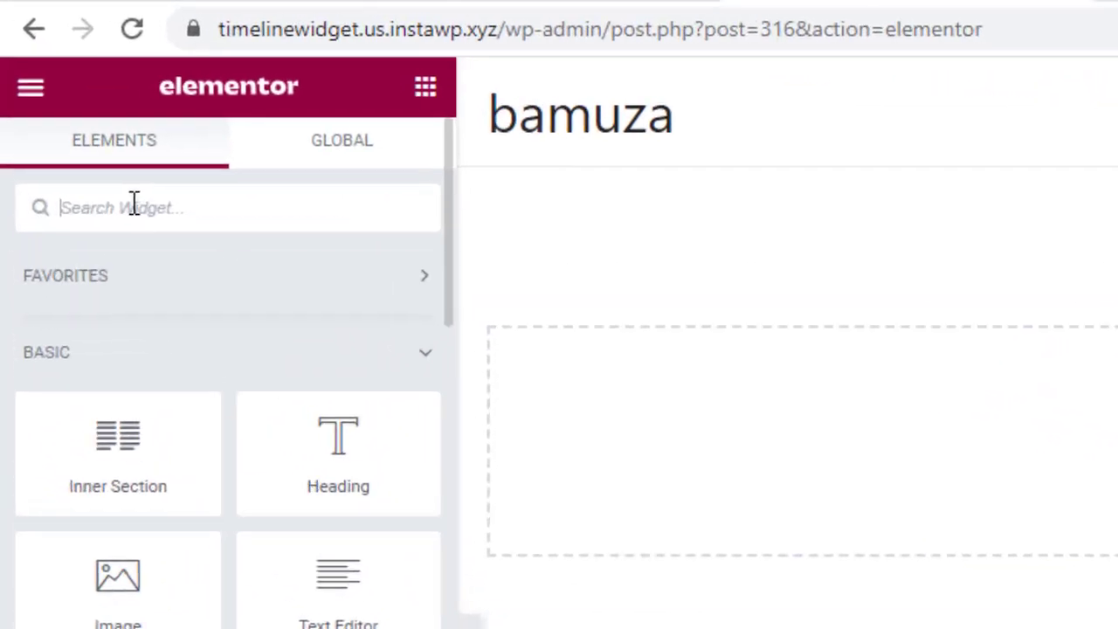
pyautogui.write('timeline')
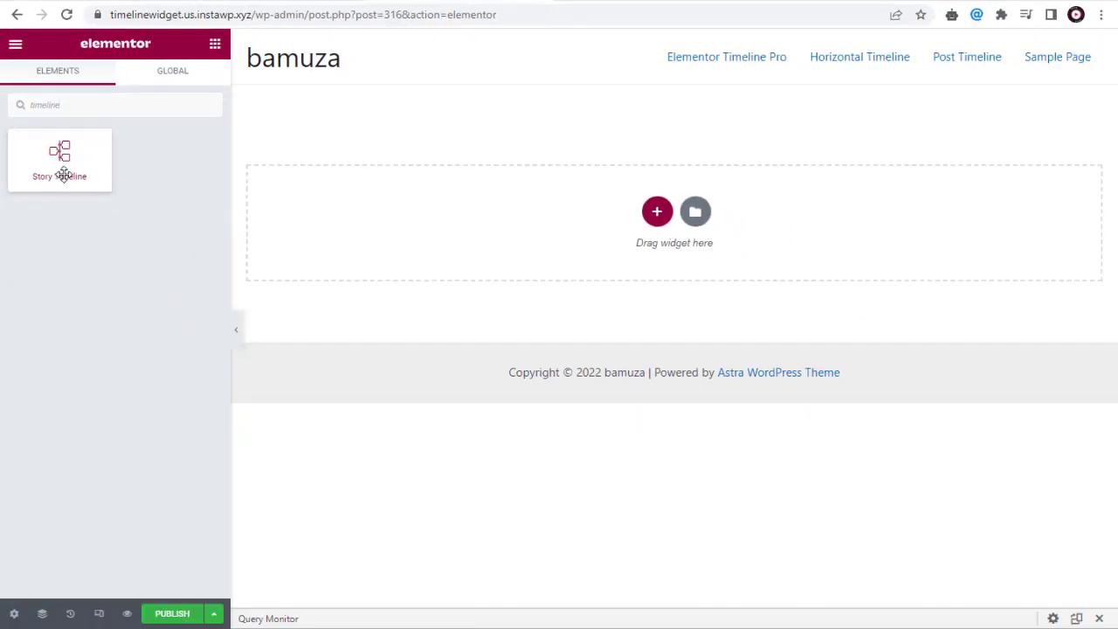
pyautogui.moveTo(64, 174); pyautogui.dragTo(661, 229)
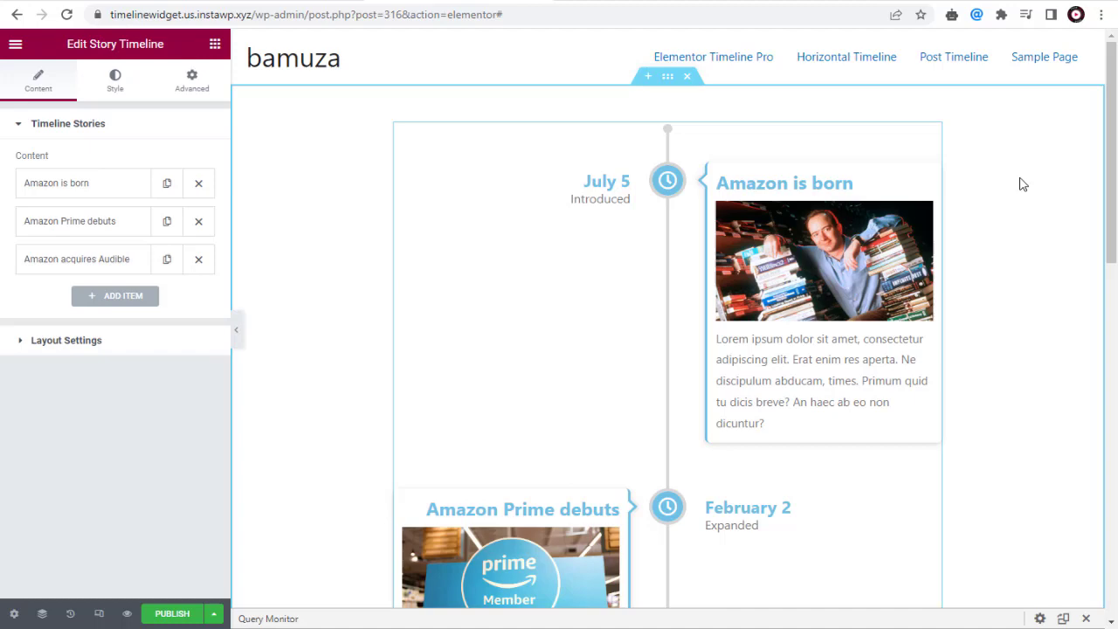
pyautogui.scroll(-9, 1023, 184)
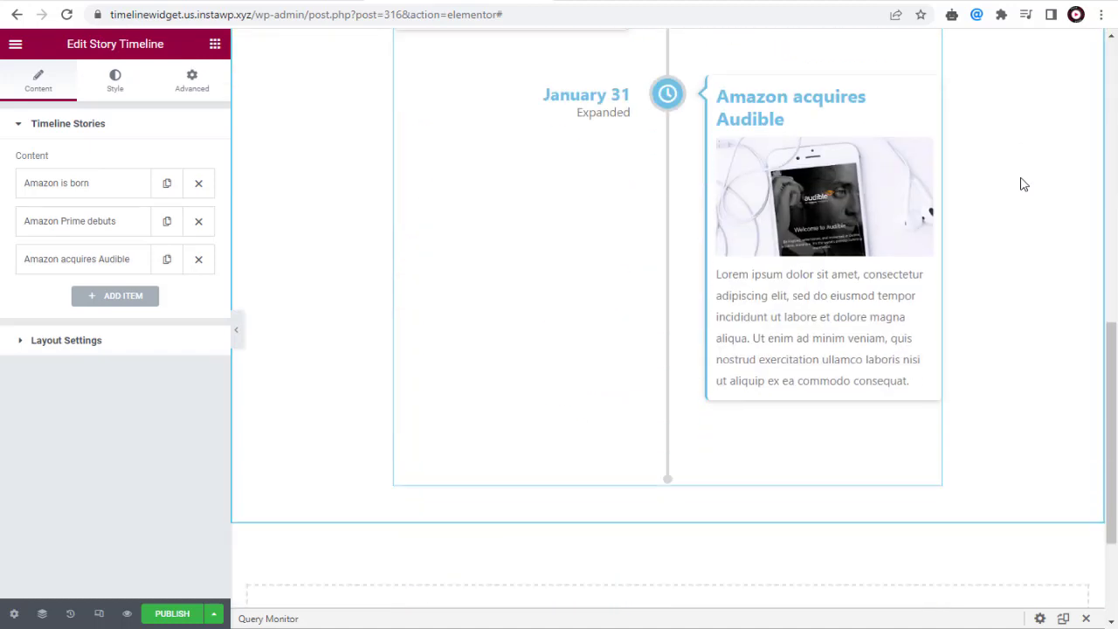
pyautogui.scroll(10, 1023, 184)
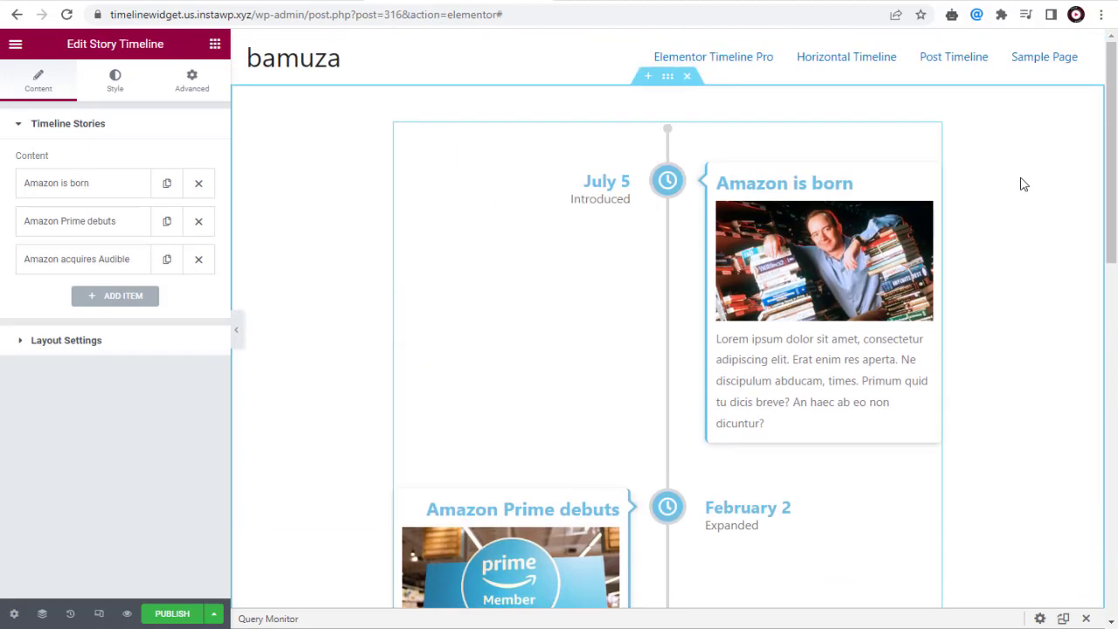
pyautogui.scroll(-1, 1024, 184)
# Set the Story Timeline layout to Vertical (Right Only) under Layout Settings
pyautogui.click(27, 345)
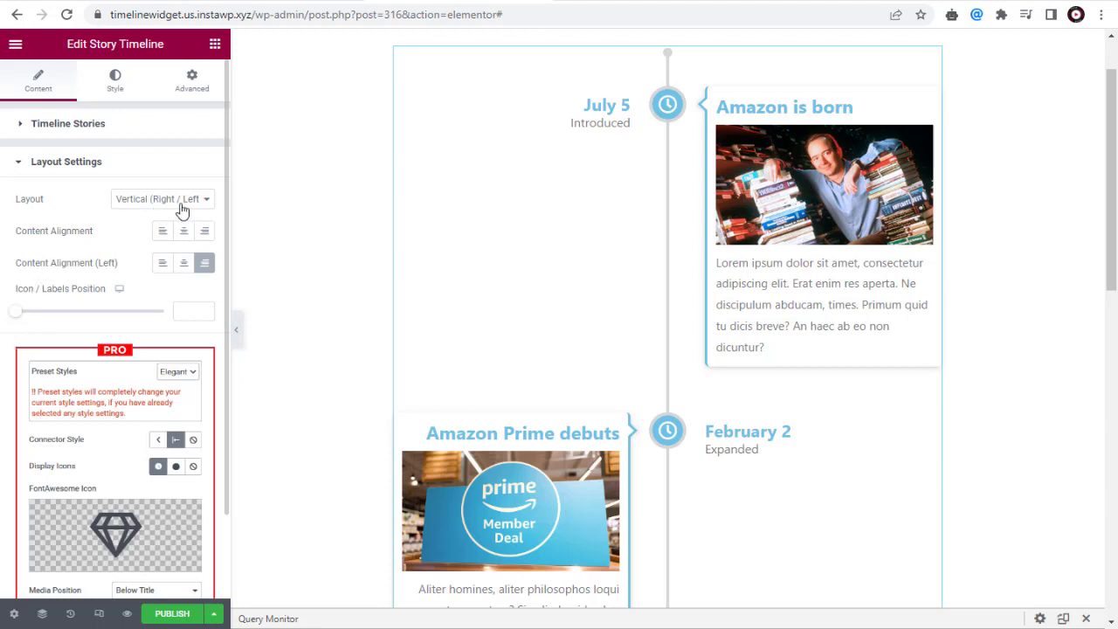
pyautogui.click(211, 205)
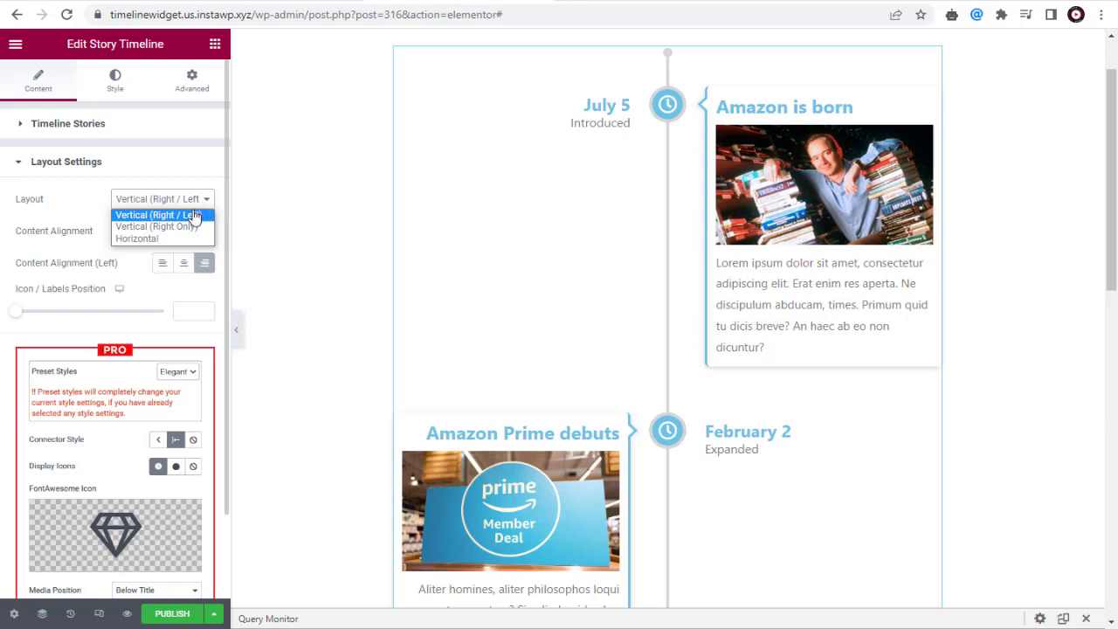
pyautogui.click(186, 231)
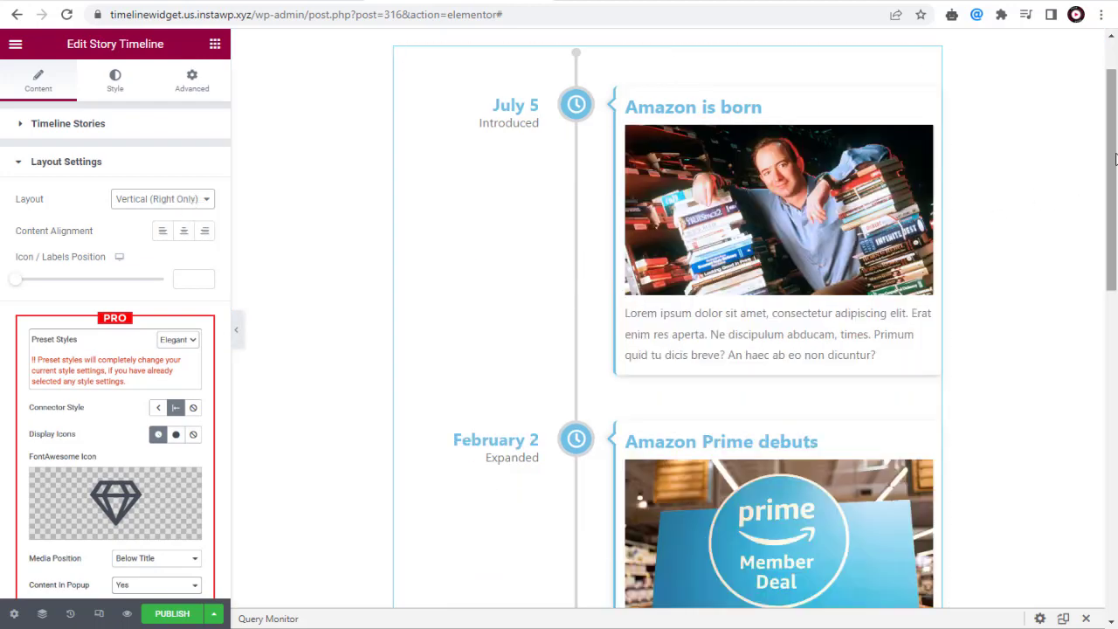
pyautogui.moveTo(1112, 175); pyautogui.dragTo(1111, 398)
pyautogui.moveTo(1108, 358); pyautogui.dragTo(1105, 155)
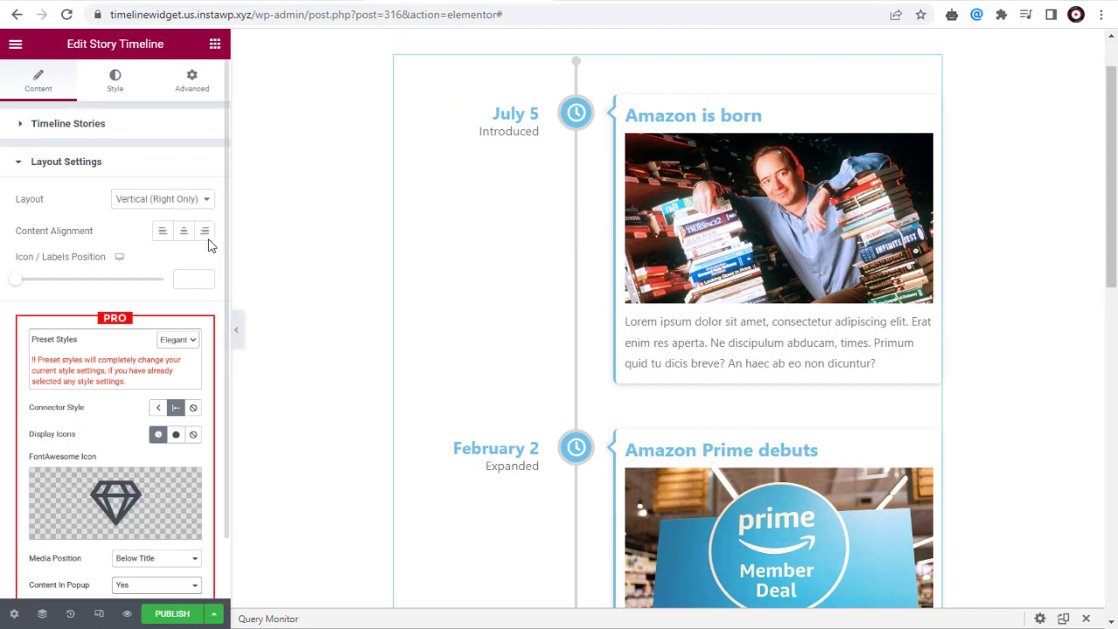
pyautogui.click(207, 204)
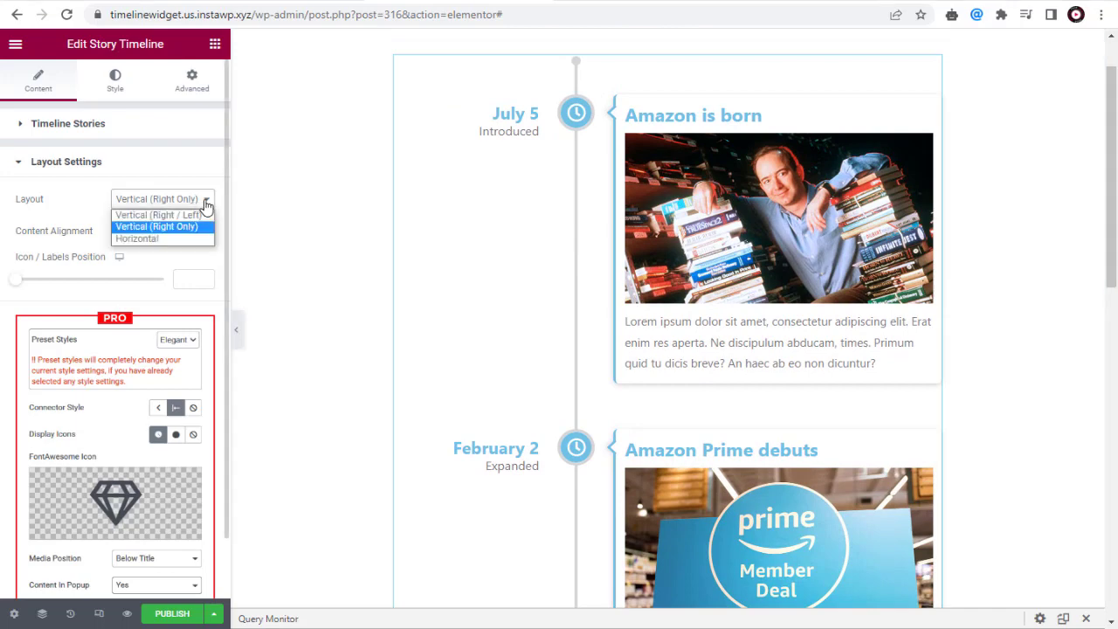
# Try Horizontal layout with 1, 2 and 3 slides, then settle on Vertical (Right / Left)
pyautogui.click(177, 239)
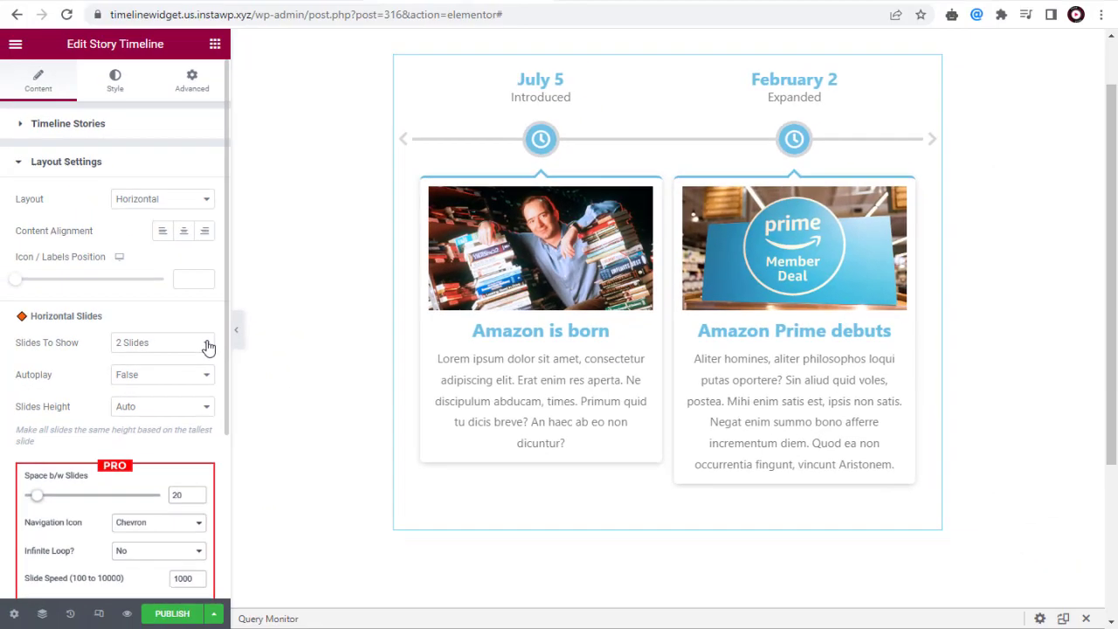
pyautogui.click(207, 350)
pyautogui.click(168, 360)
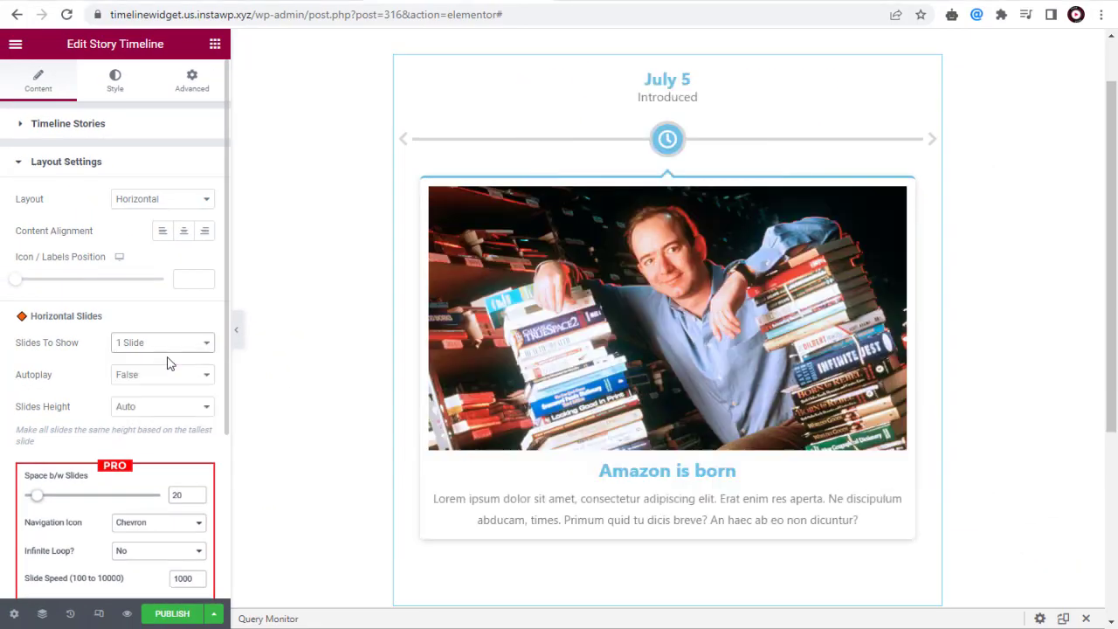
pyautogui.click(207, 349)
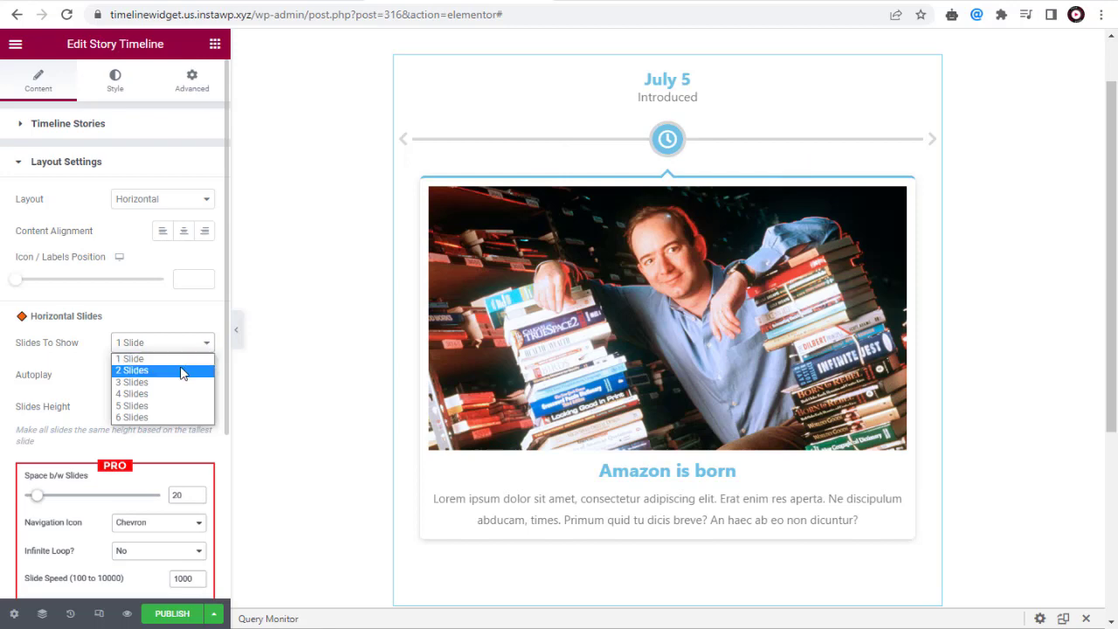
pyautogui.click(182, 370)
pyautogui.click(199, 350)
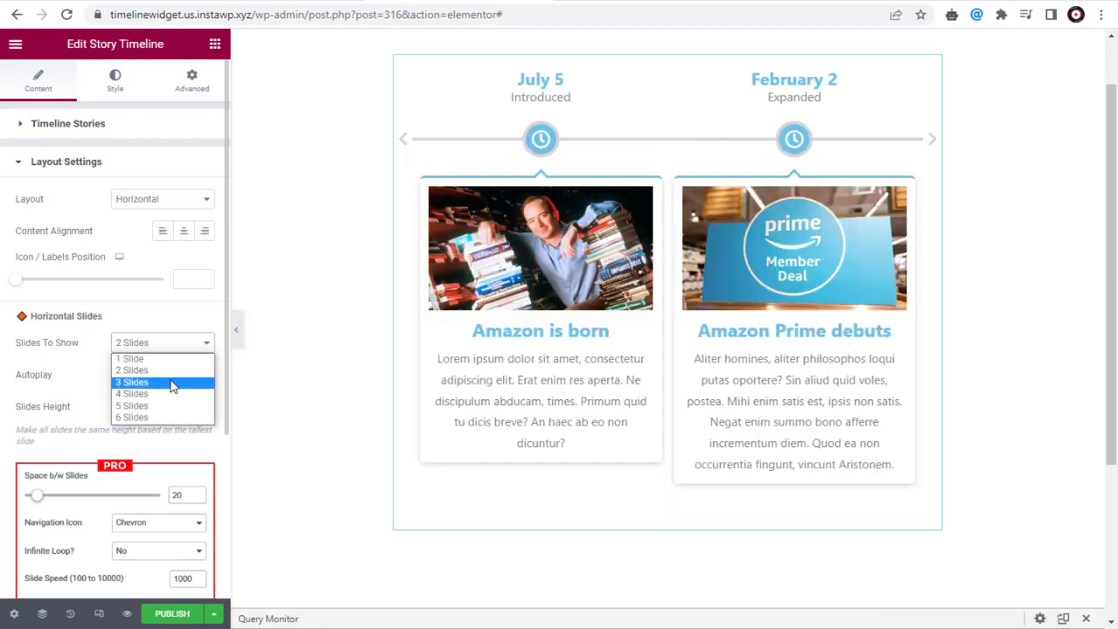
pyautogui.click(184, 380)
pyautogui.click(210, 350)
pyautogui.click(183, 359)
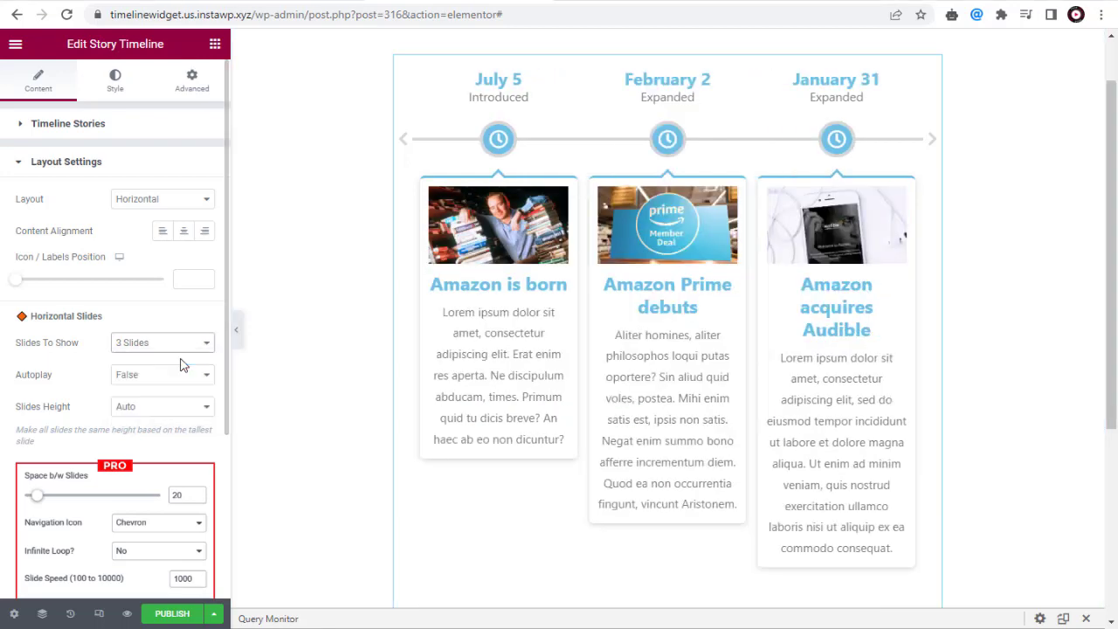
pyautogui.click(215, 206)
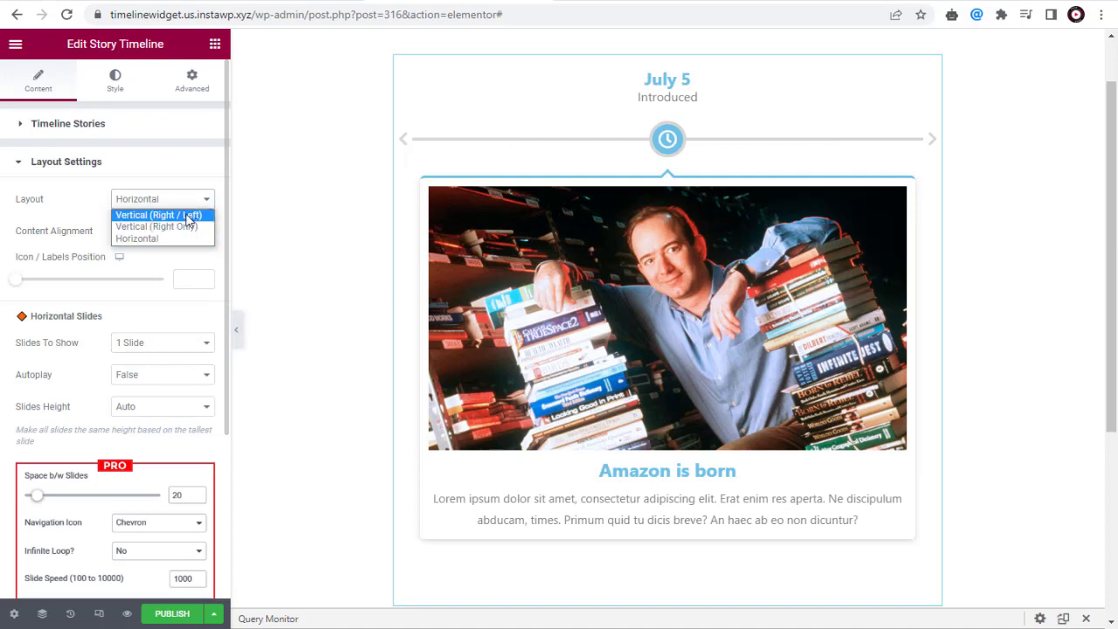
pyautogui.click(187, 214)
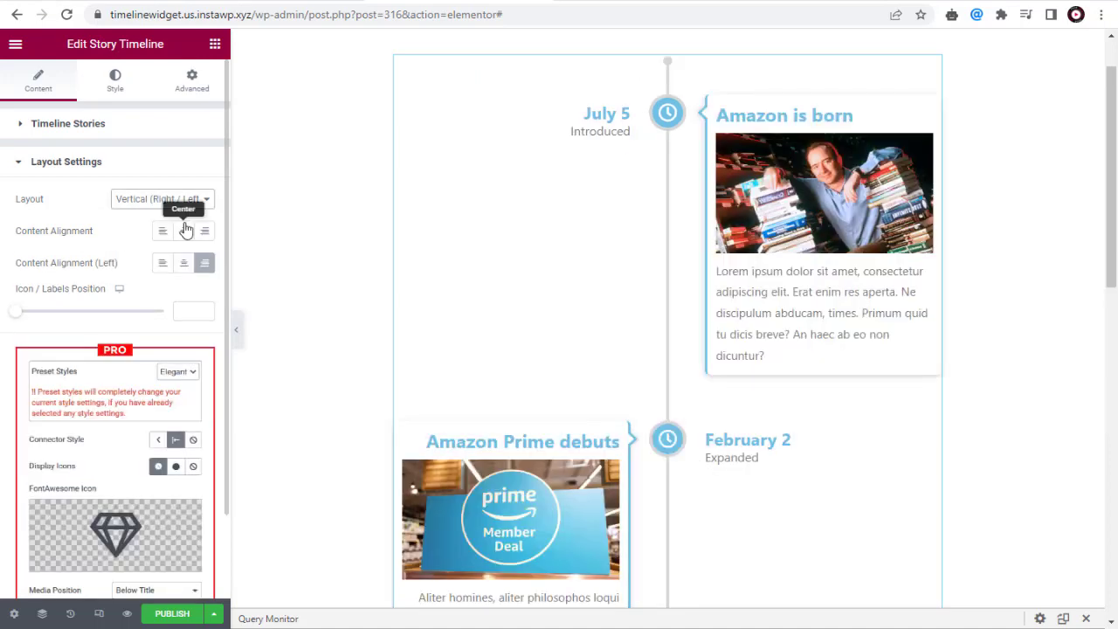
# Delete the 'Amazon is born' story, add a new item and move it to the top
pyautogui.click(26, 125)
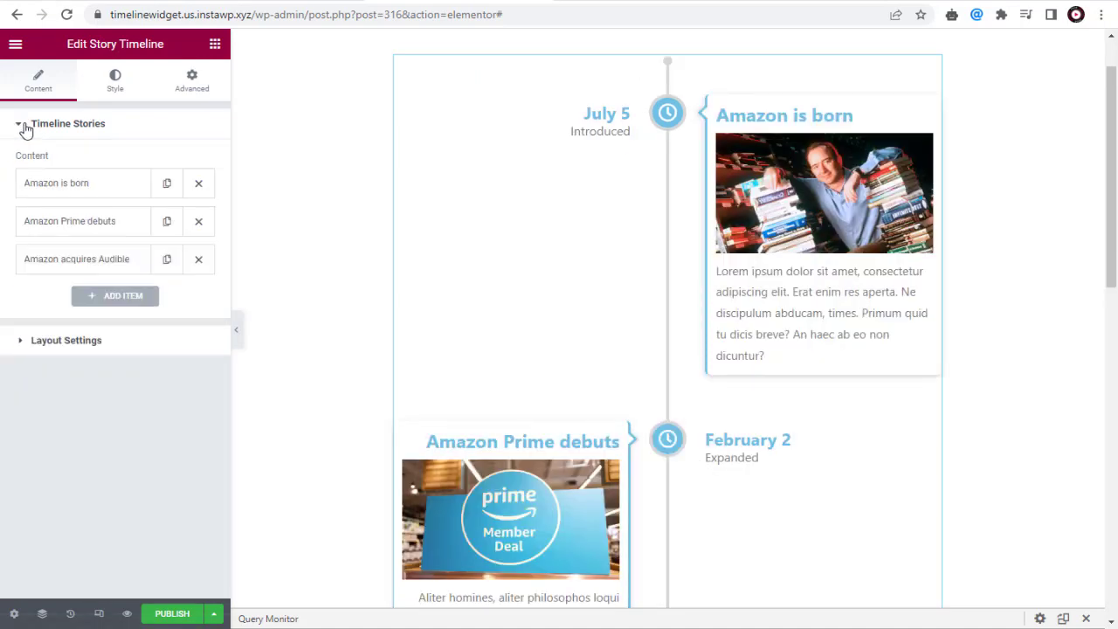
pyautogui.click(198, 184)
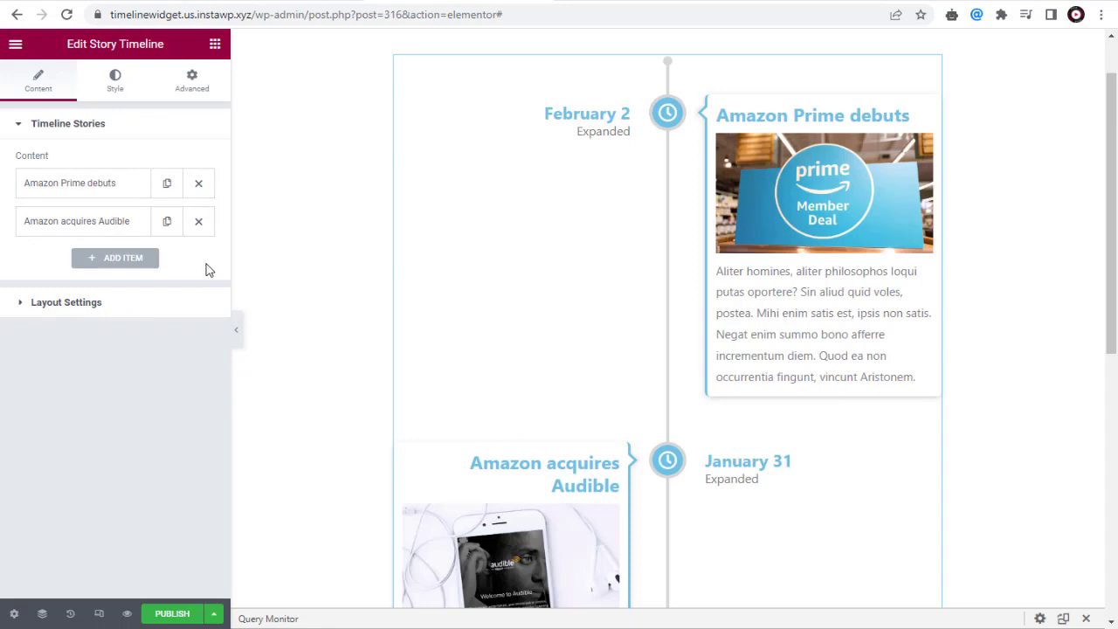
pyautogui.click(120, 264)
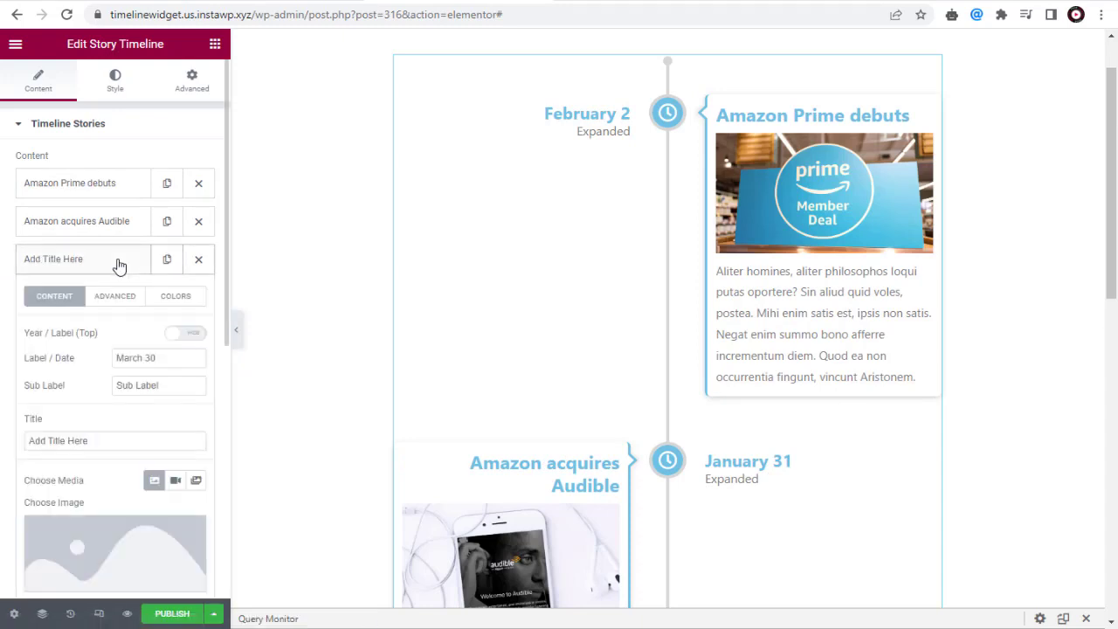
pyautogui.click(120, 264)
pyautogui.moveTo(100, 266); pyautogui.dragTo(85, 186)
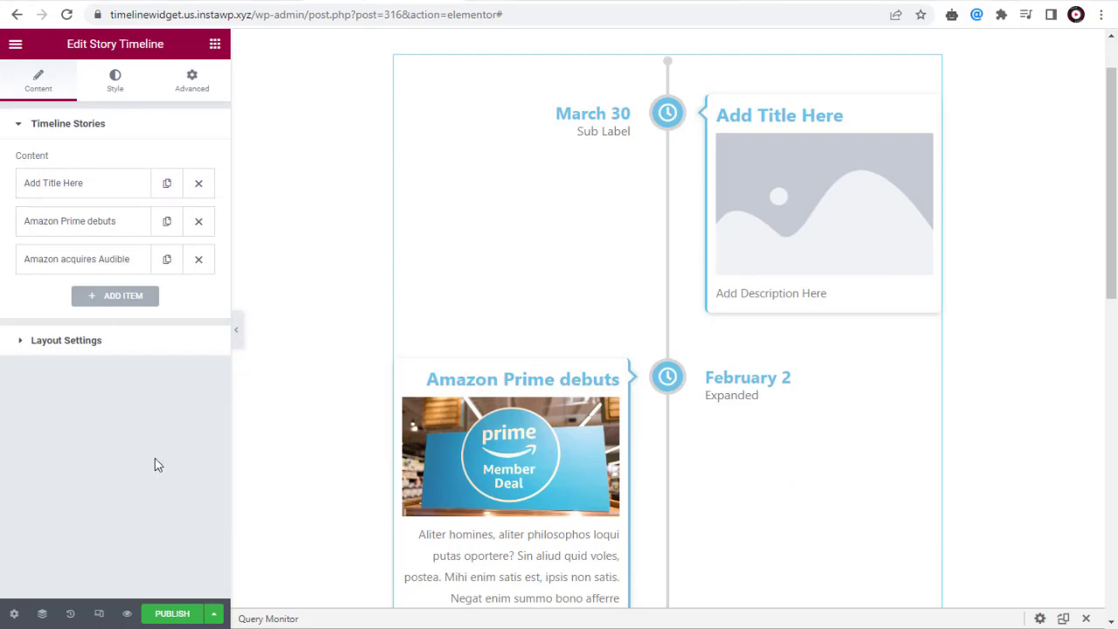
# Change the new story's date to 'August 22' and its sub label to 'Amazon New tech'
pyautogui.click(90, 190)
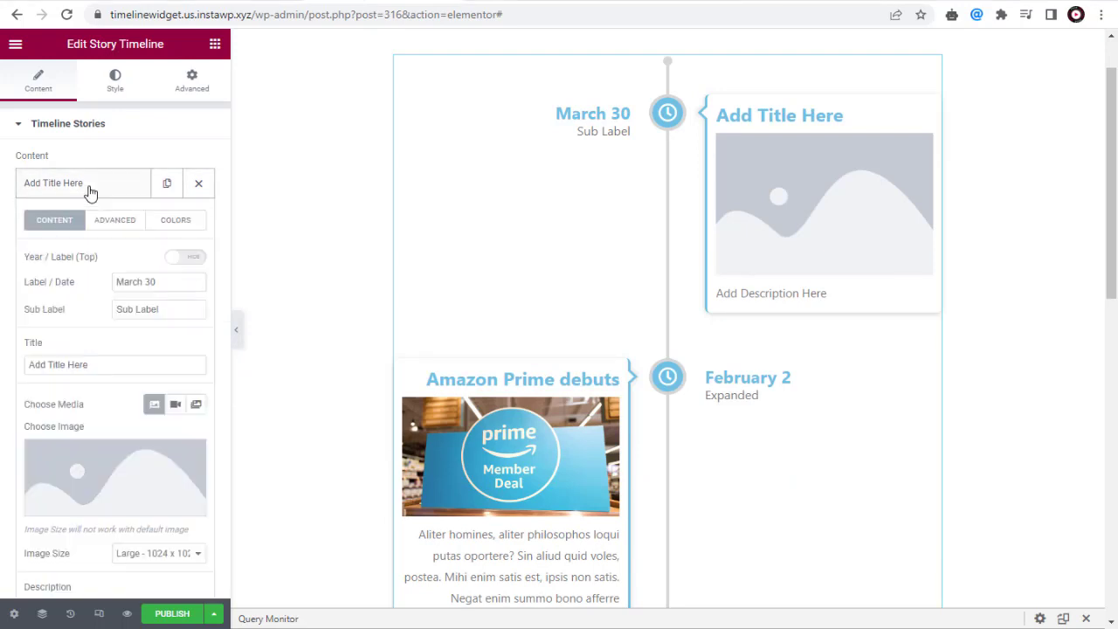
pyautogui.moveTo(170, 282); pyautogui.dragTo(110, 287)
pyautogui.write('Au')
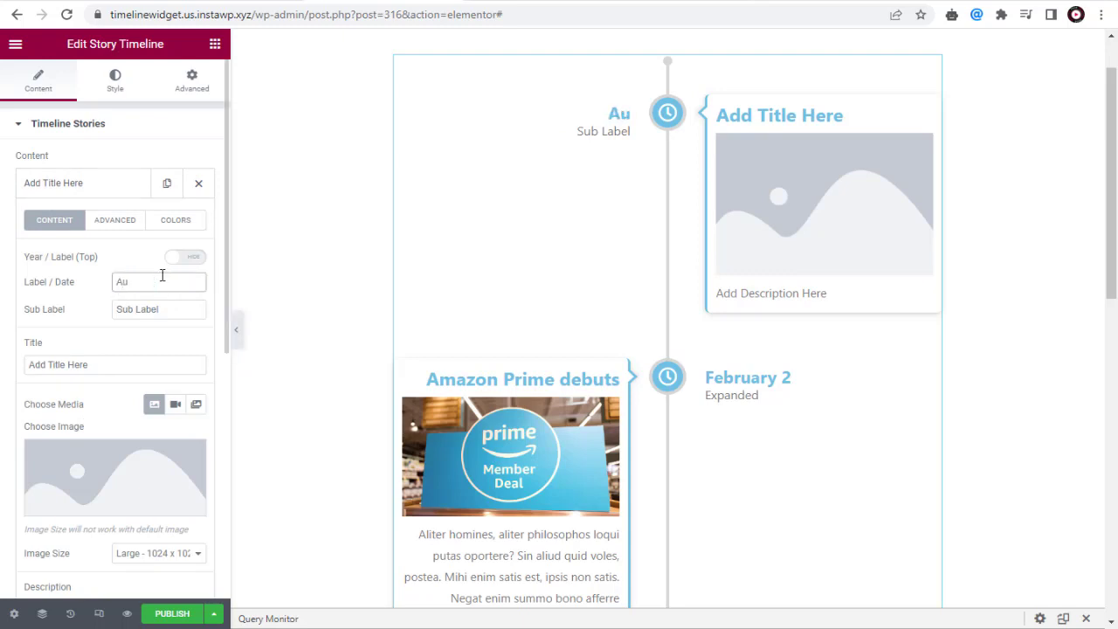
pyautogui.write('gust 22')
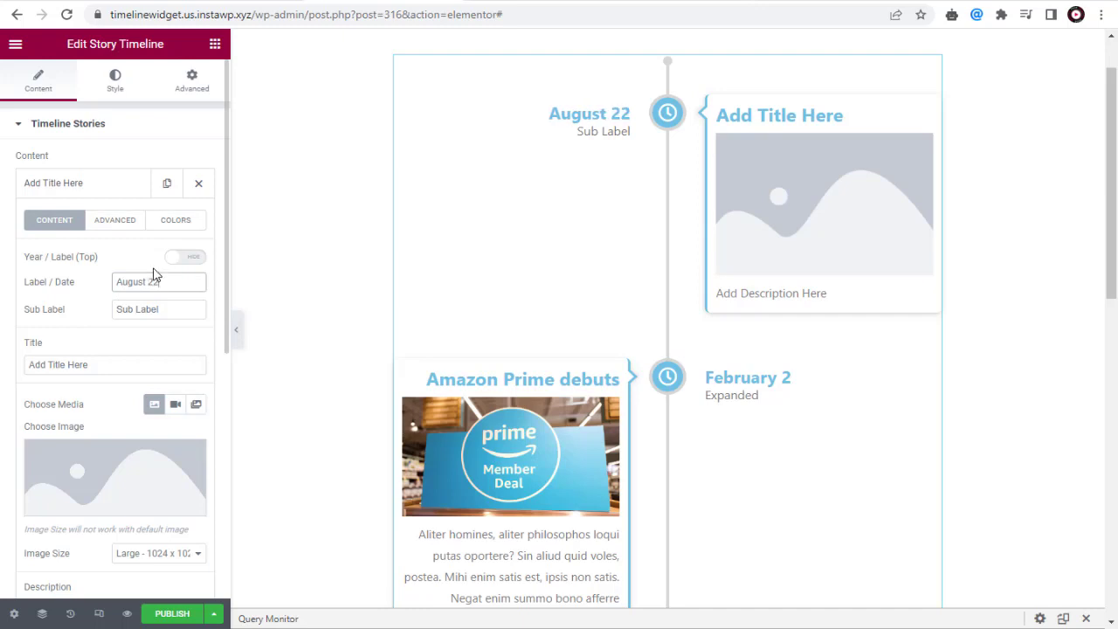
pyautogui.click(170, 314)
pyautogui.tripleClick(155, 309)
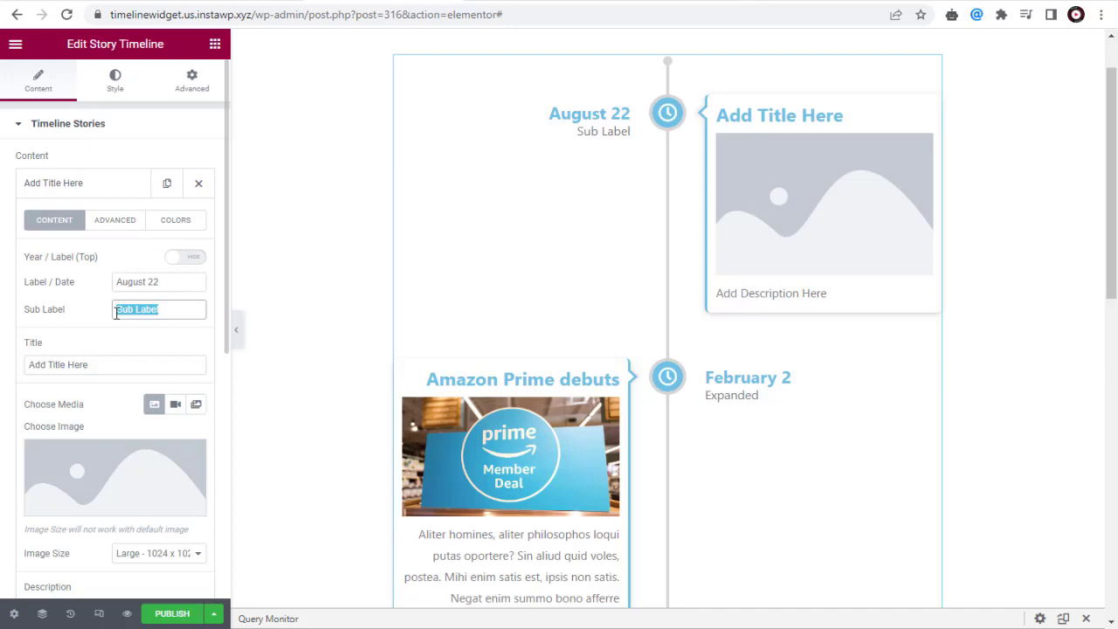
pyautogui.write('Amazon New tech')
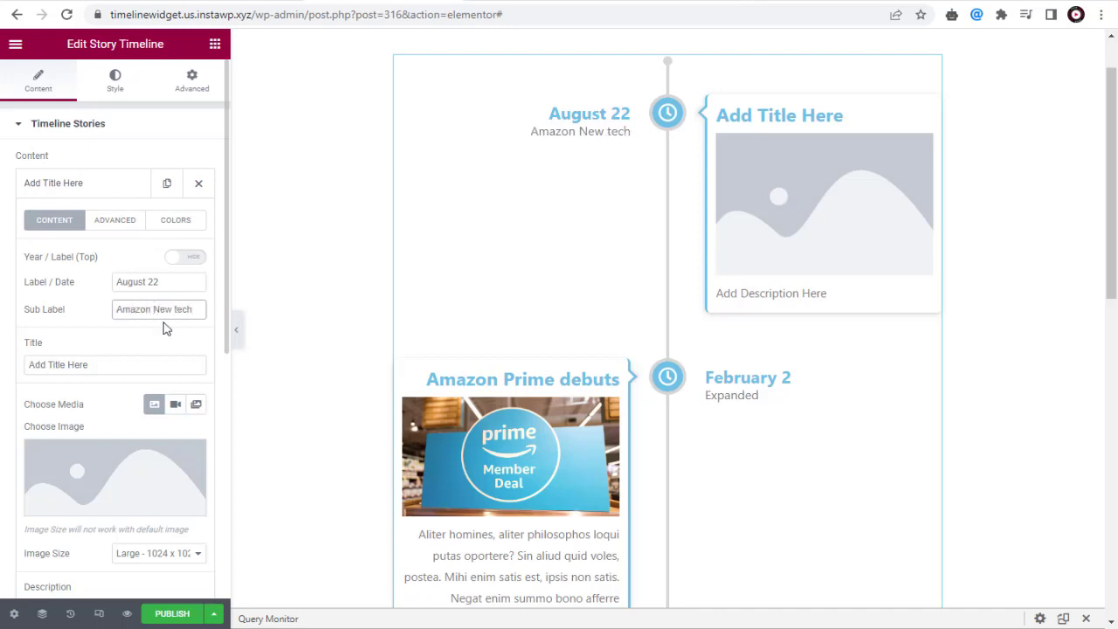
pyautogui.click(168, 338)
# Title the story 'New Tech Venture'
pyautogui.click(127, 364)
pyautogui.hotkey('ctrl', 'a')
pyautogui.press('BackSpace')
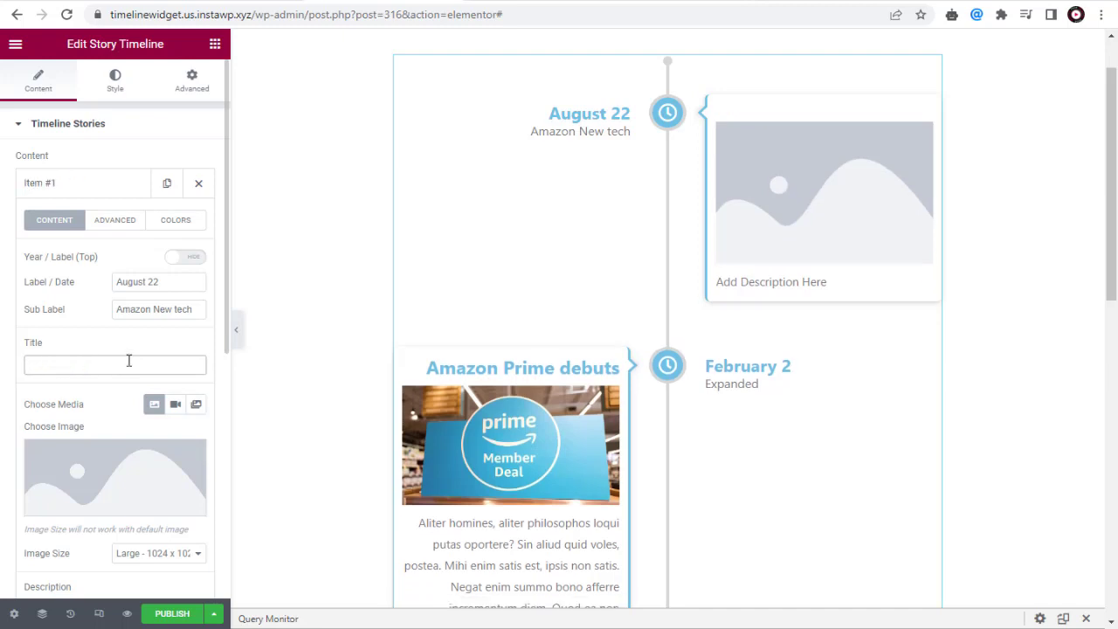
pyautogui.write('New Venture')
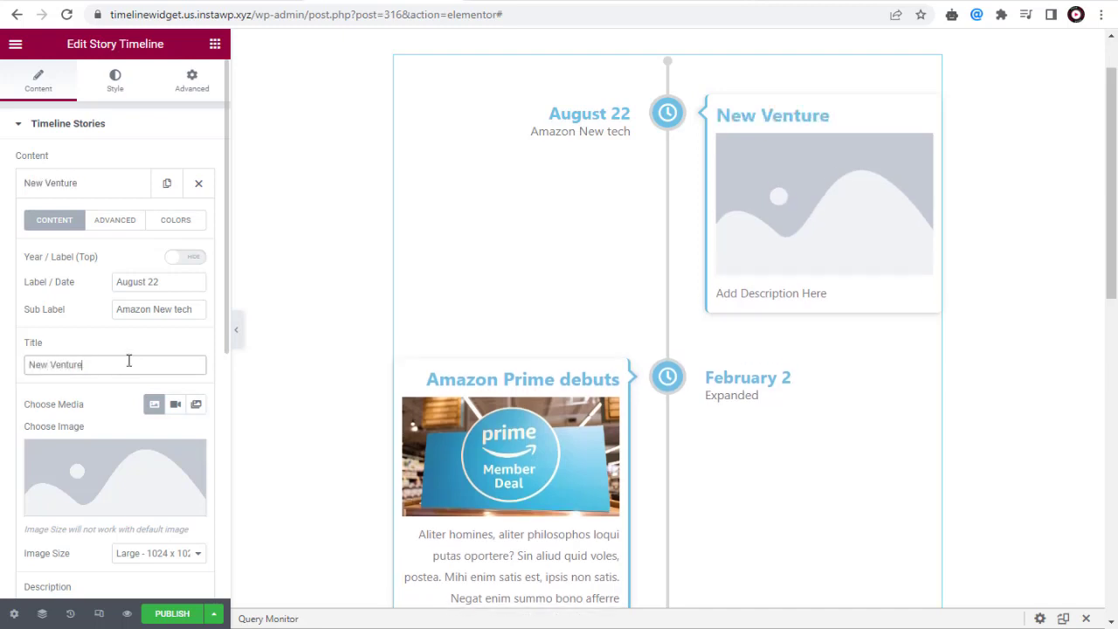
pyautogui.click(53, 364)
pyautogui.write('Tech')
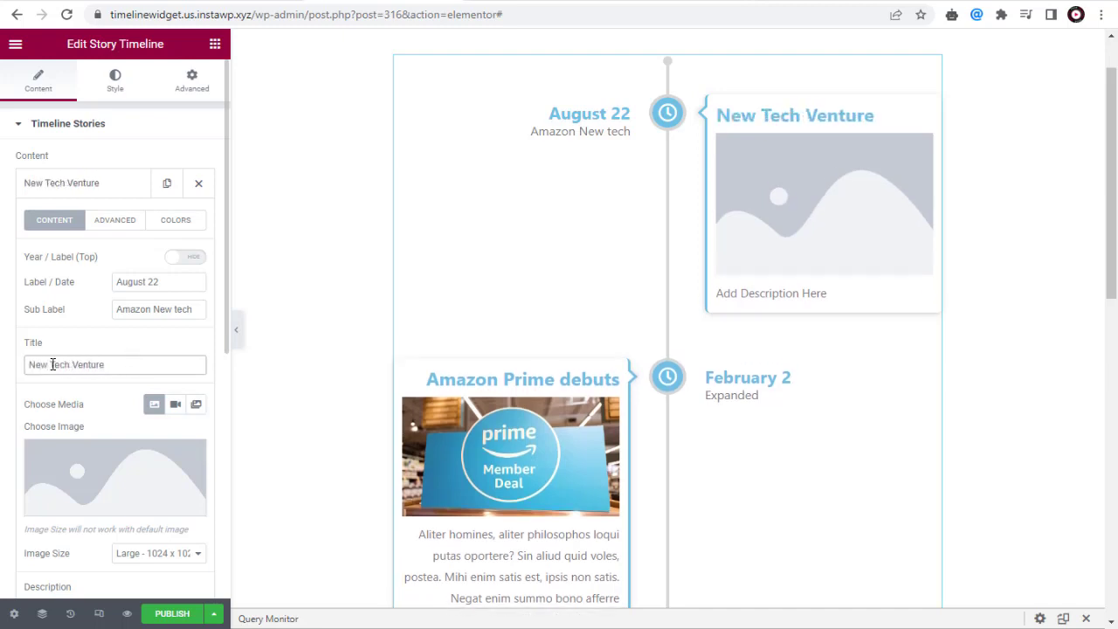
# Set the story image to Amazon-media-venture from the Media Library
pyautogui.click(104, 478)
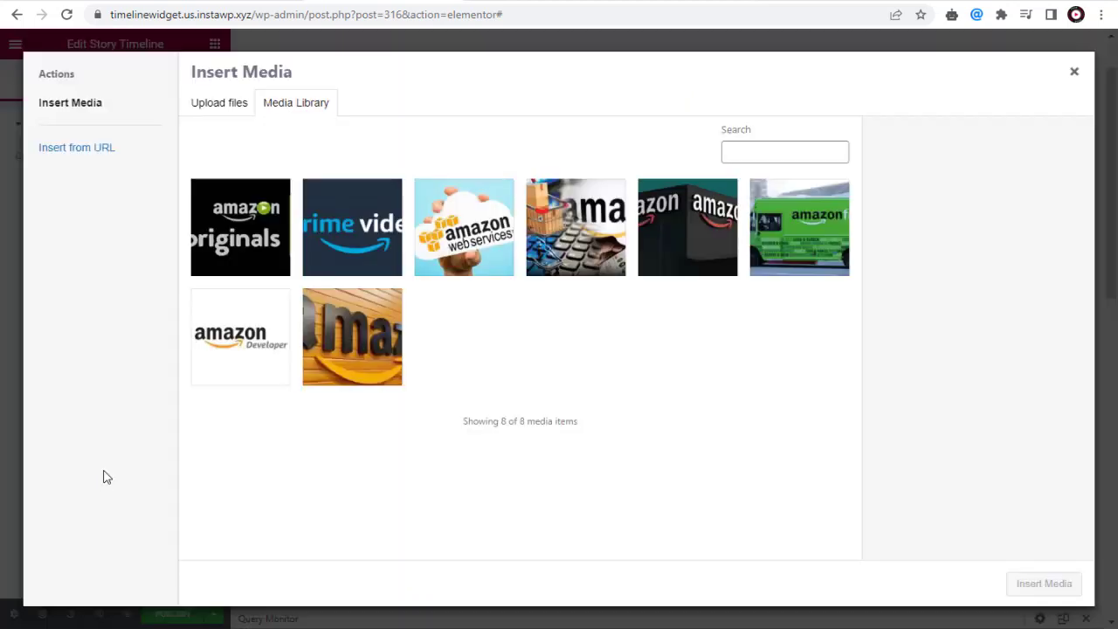
pyautogui.click(362, 340)
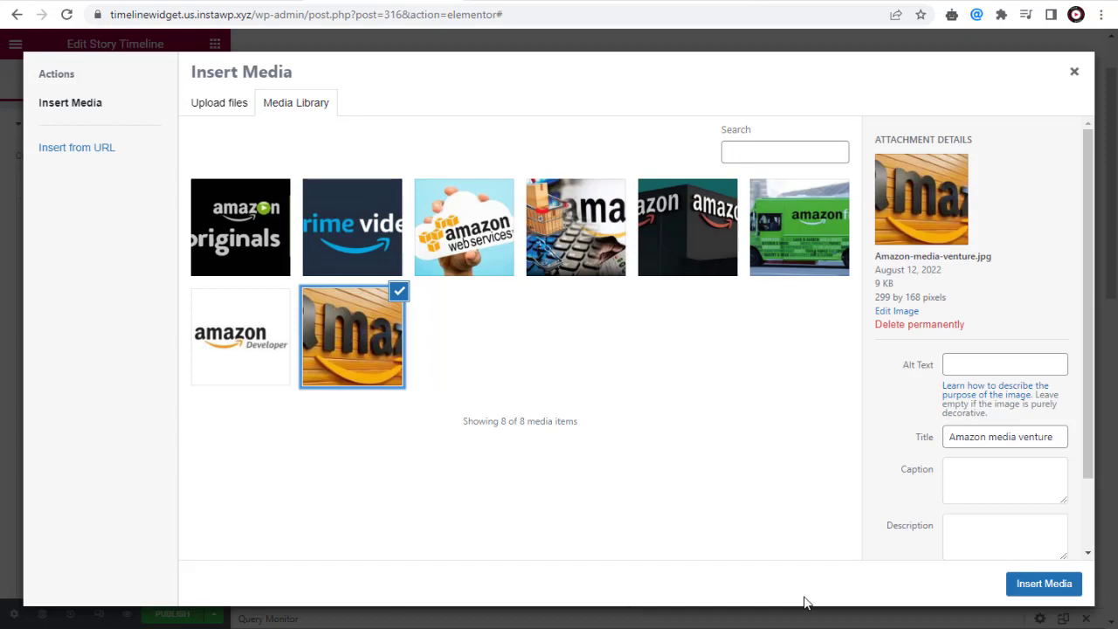
pyautogui.click(1044, 583)
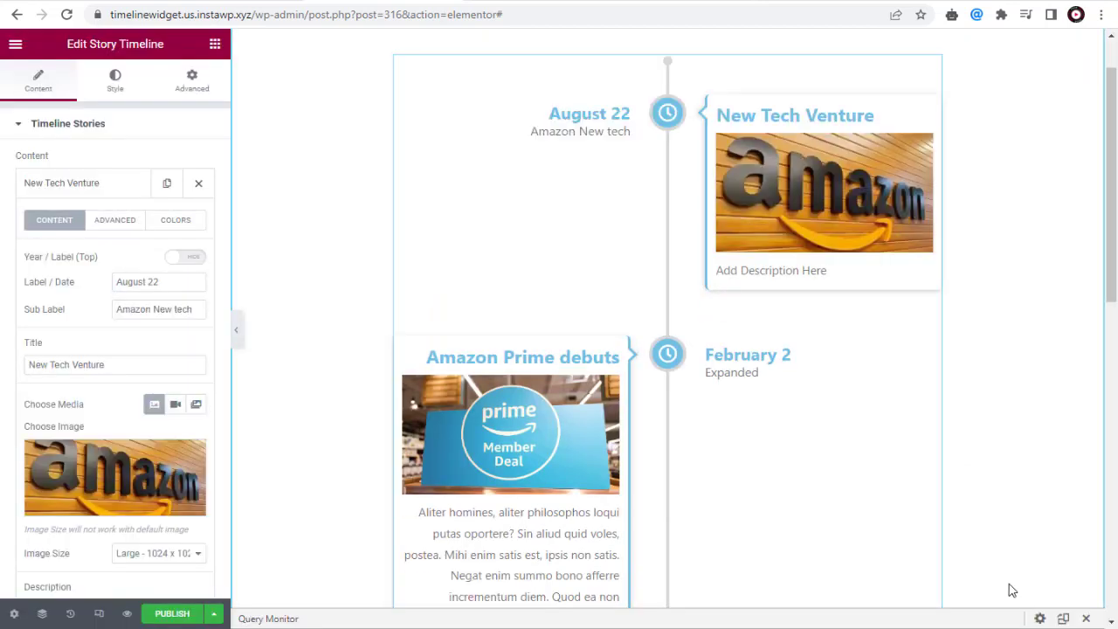
# Replace the placeholder description with a pasted Lorem-style paragraph
pyautogui.scroll(-2, 118, 472)
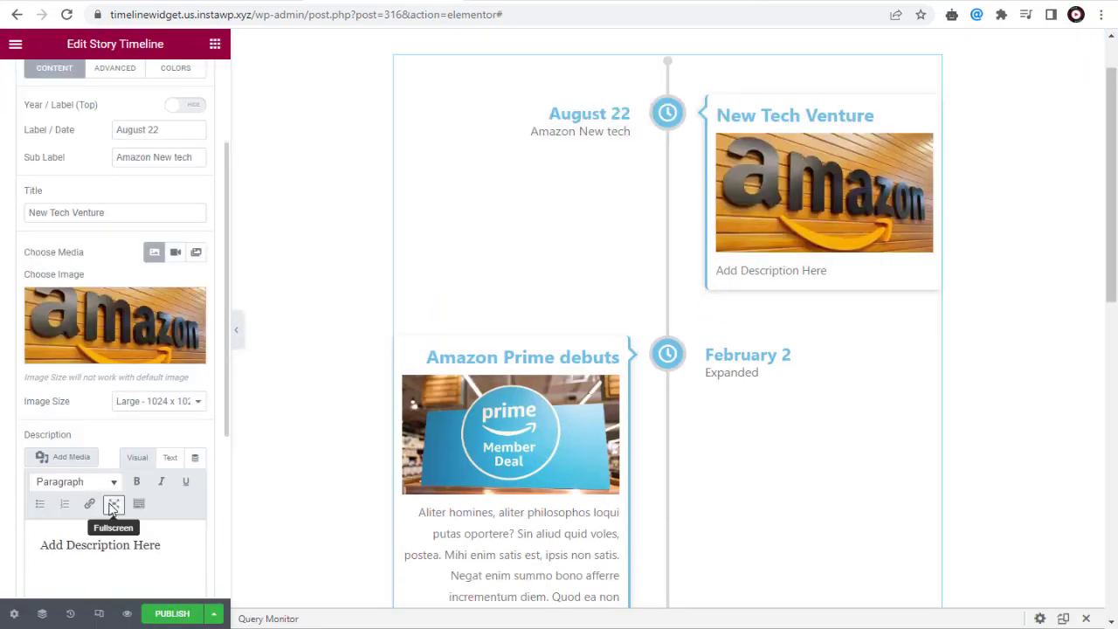
pyautogui.scroll(-1, 112, 511)
pyautogui.press('BackSpace')
pyautogui.press('BackSpace')
pyautogui.press('BackSpace')
pyautogui.press('BackSpace')
pyautogui.press('BackSpace')
pyautogui.press('BackSpace')
pyautogui.press('BackSpace')
pyautogui.press('BackSpace')
pyautogui.press('BackSpace')
pyautogui.press('BackSpace')
pyautogui.press('BackSpace')
pyautogui.press('BackSpace')
pyautogui.press('BackSpace')
pyautogui.press('BackSpace')
pyautogui.press('BackSpace')
pyautogui.press('BackSpace')
pyautogui.press('BackSpace')
pyautogui.press('BackSpace')
pyautogui.press('BackSpace')
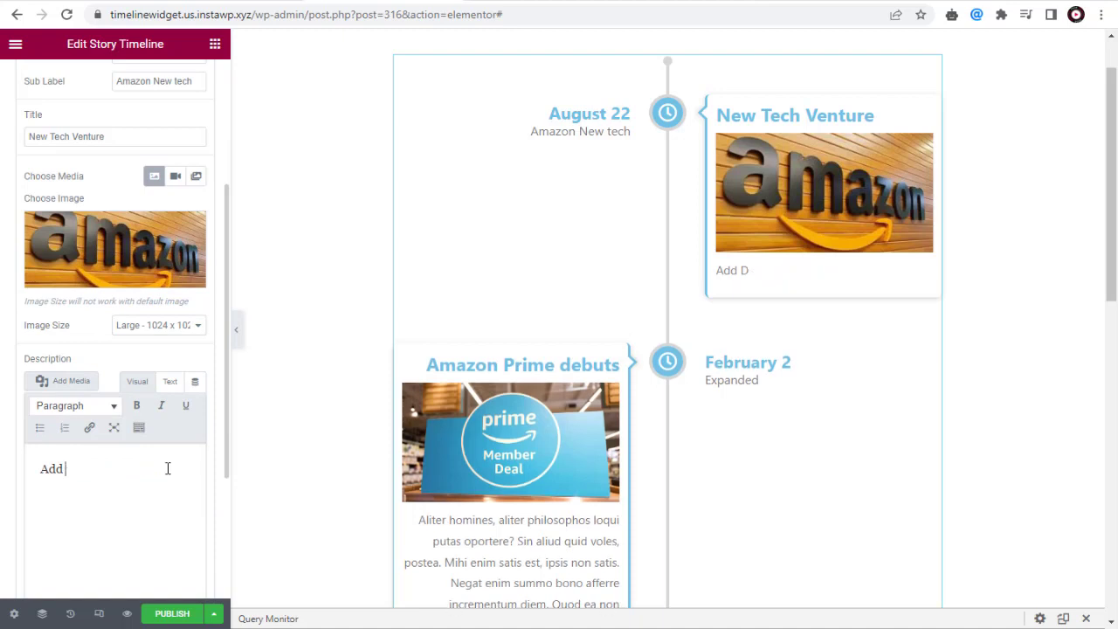
pyautogui.write('Neque porro quisquam est, qui dolorem ipsum quia dolor sit amet, consectetur, adipisci velit, sed quia non numquam eius modi tempora incidunt ut labore et dolore magnam aliquam quaerat voluptatem.')
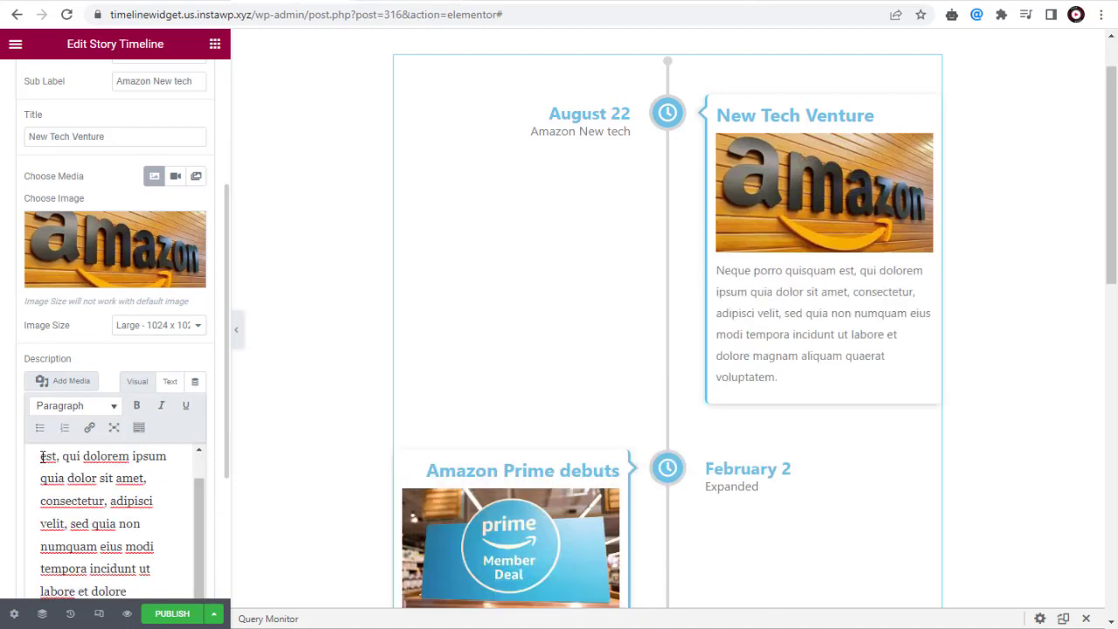
pyautogui.scroll(5, 44, 454)
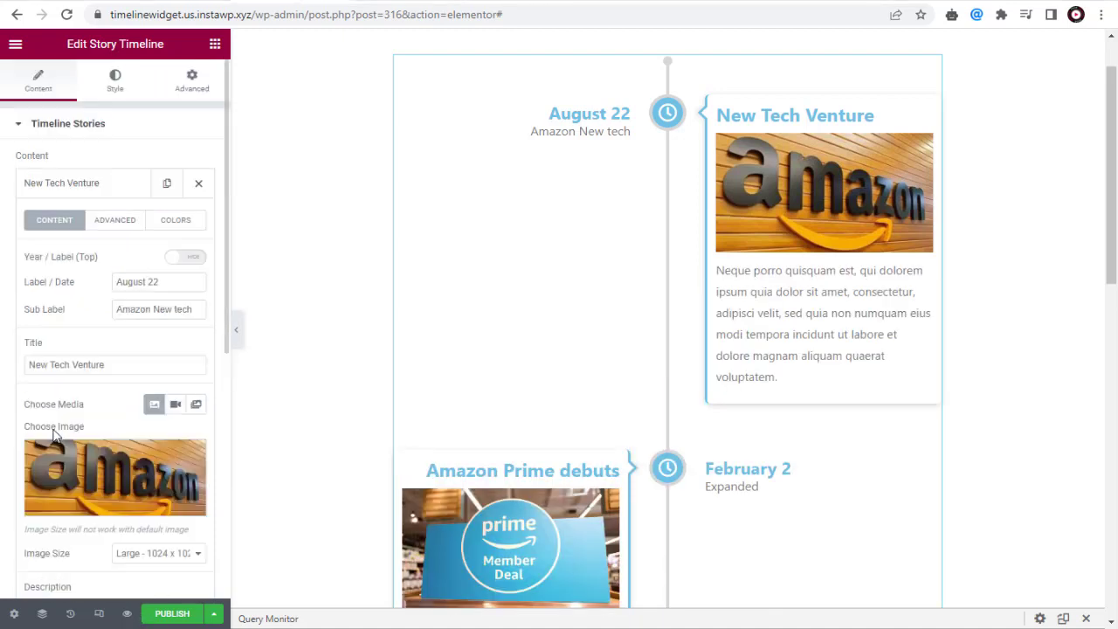
# Colour the timeline line light blue in the widget's Style settings
pyautogui.click(115, 84)
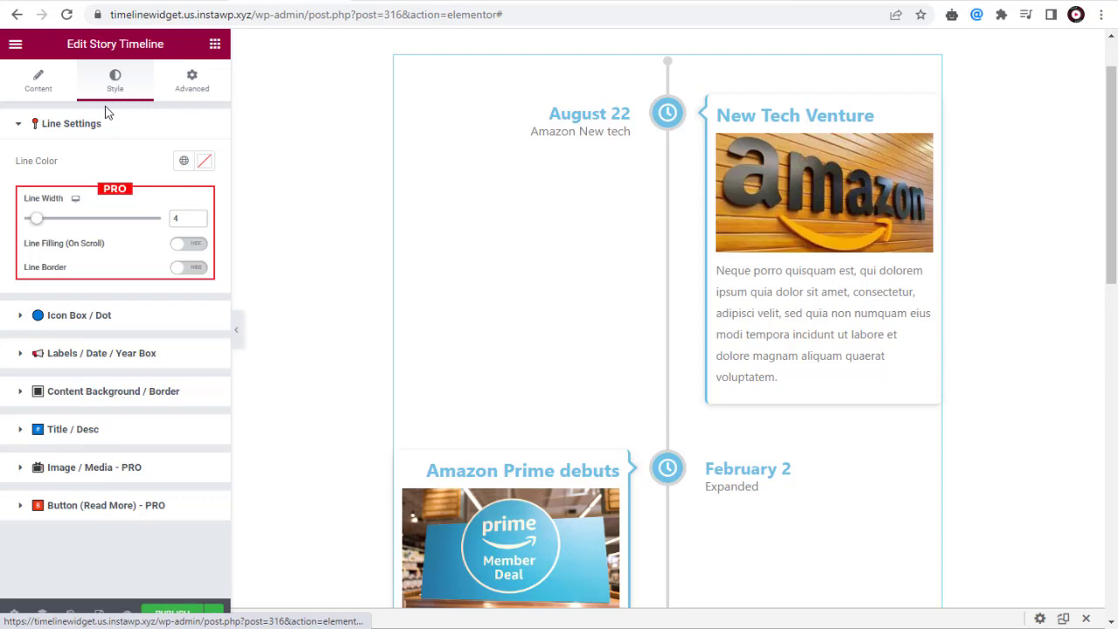
pyautogui.click(205, 161)
pyautogui.click(120, 356)
pyautogui.moveTo(117, 309); pyautogui.dragTo(123, 247)
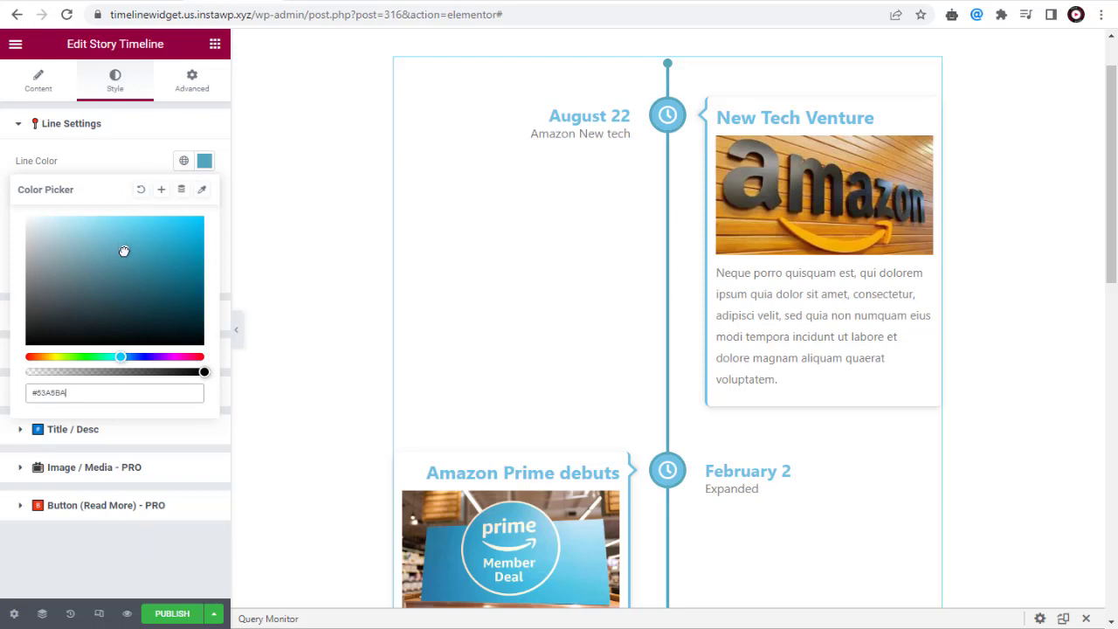
pyautogui.click(115, 162)
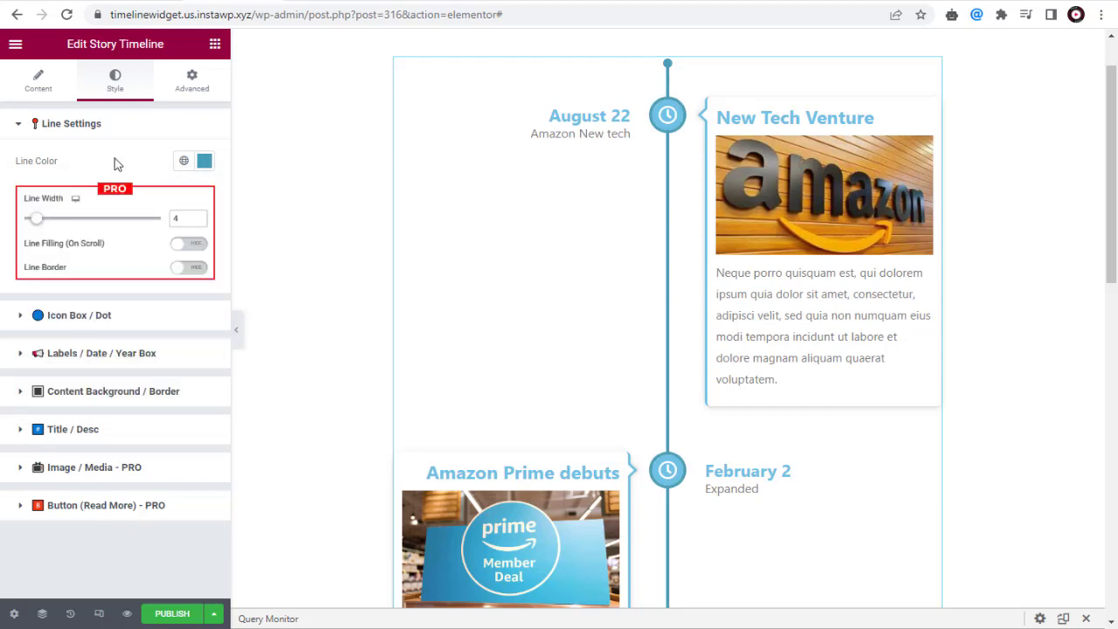
# Give the icon box and dot backgrounds a light grey colour
pyautogui.click(24, 318)
pyautogui.click(204, 200)
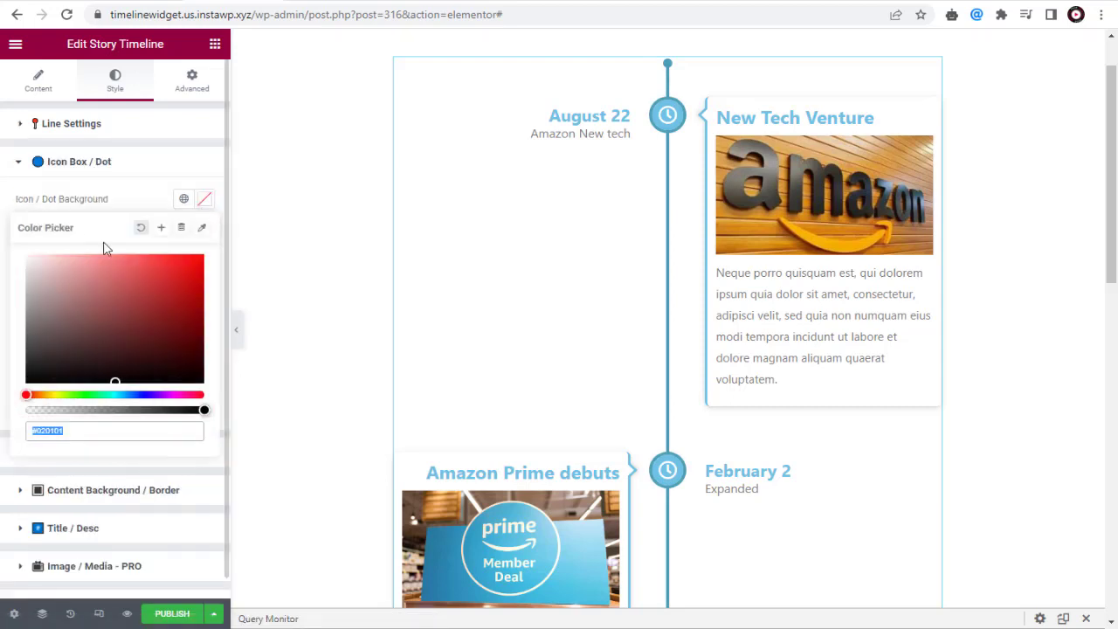
pyautogui.click(28, 267)
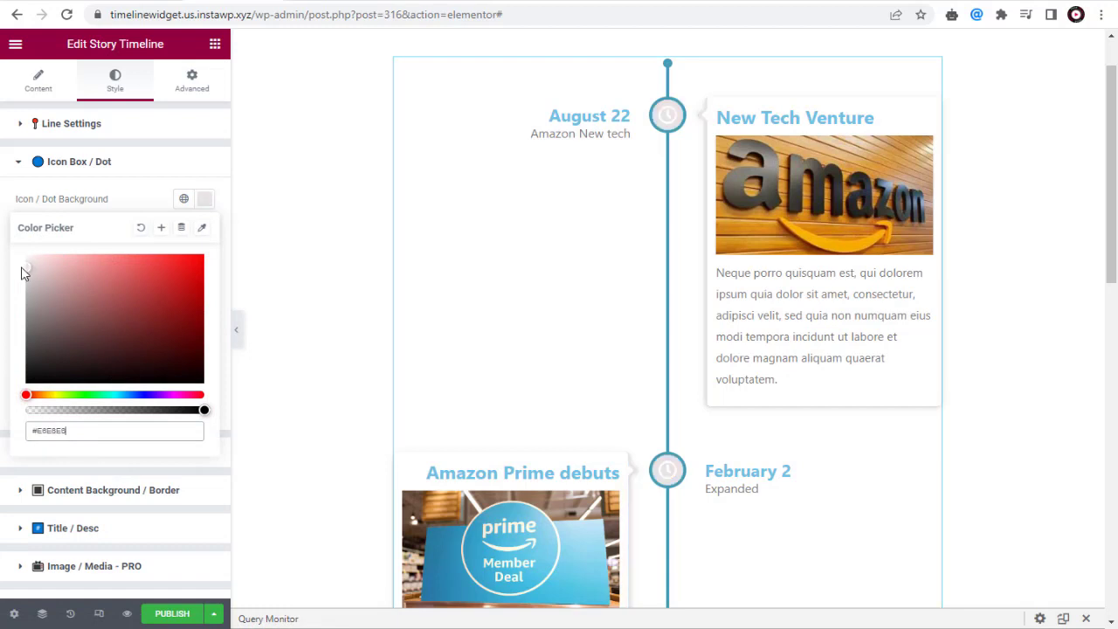
pyautogui.click(174, 216)
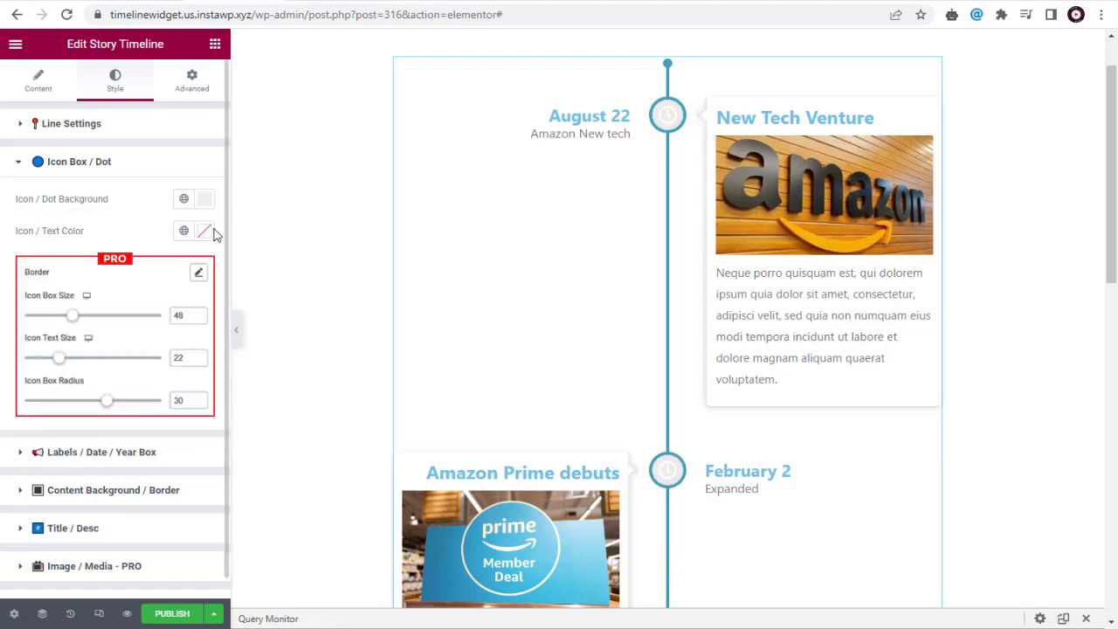
# Set the timeline's clock icon colour to a blue shade
pyautogui.click(207, 232)
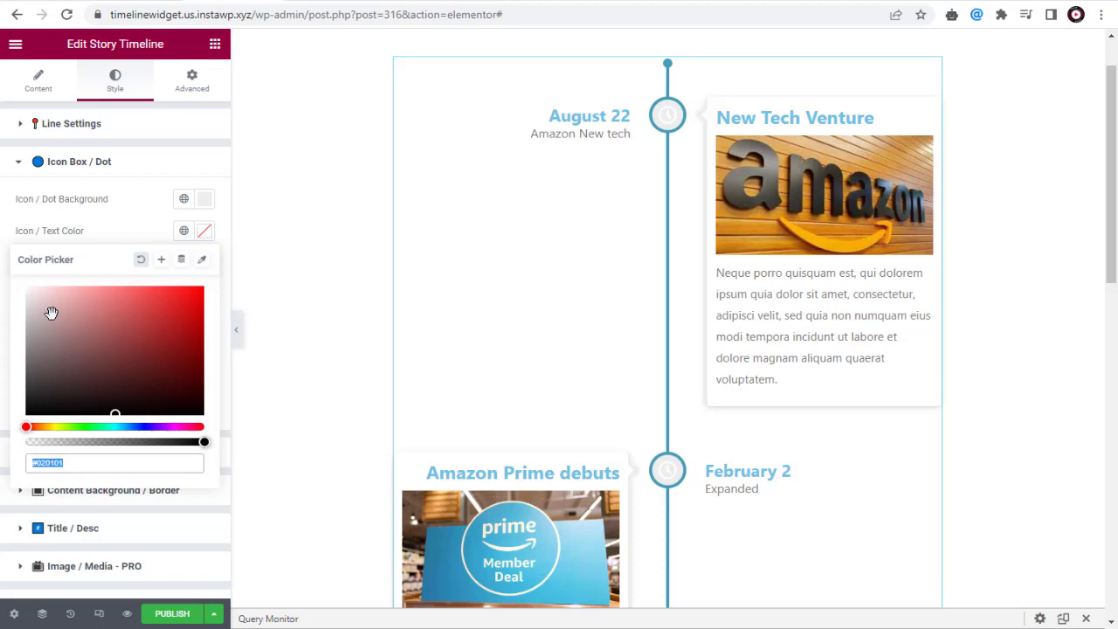
pyautogui.click(127, 426)
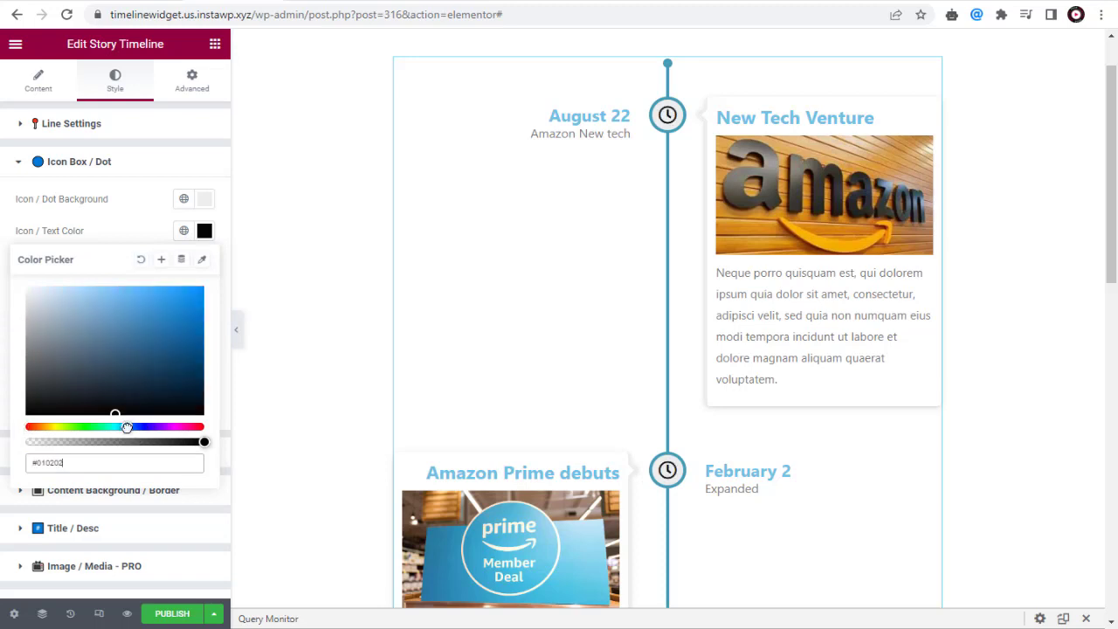
pyautogui.click(165, 340)
pyautogui.click(100, 239)
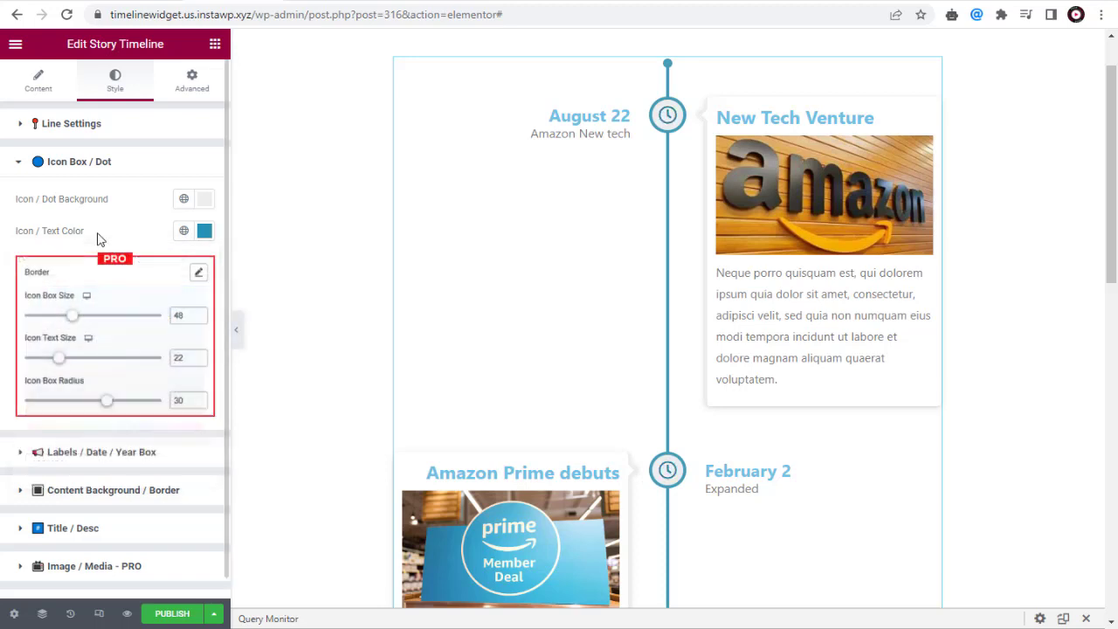
# Colour the timeline date labels teal
pyautogui.click(26, 452)
pyautogui.click(207, 273)
pyautogui.click(142, 374)
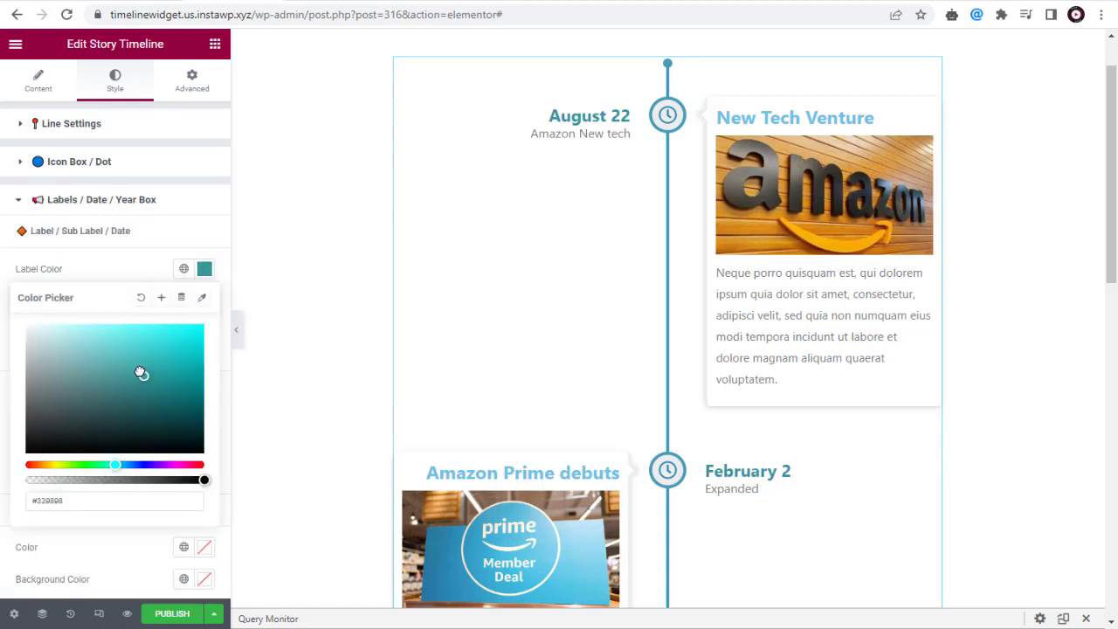
pyautogui.click(135, 364)
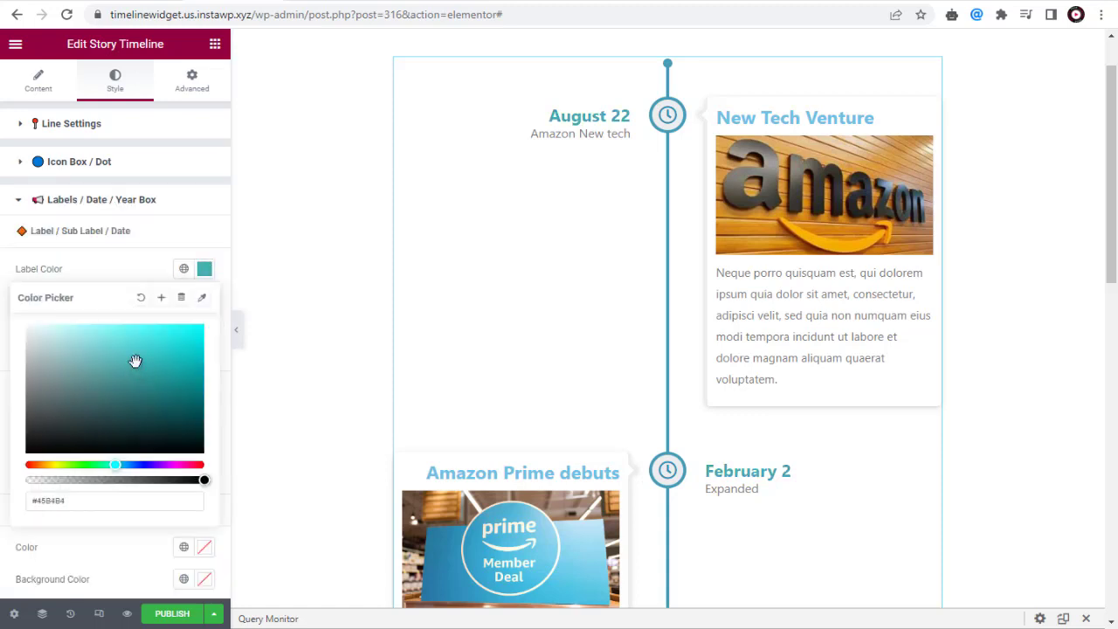
pyautogui.click(88, 266)
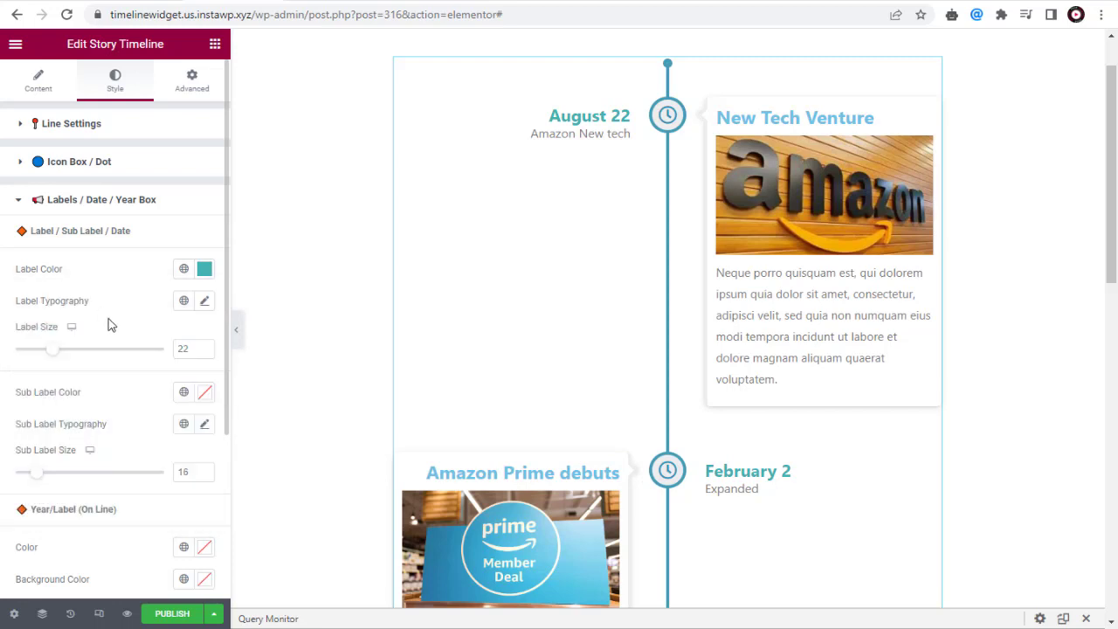
# Set the date label font to Tahoma at size 24
pyautogui.click(207, 303)
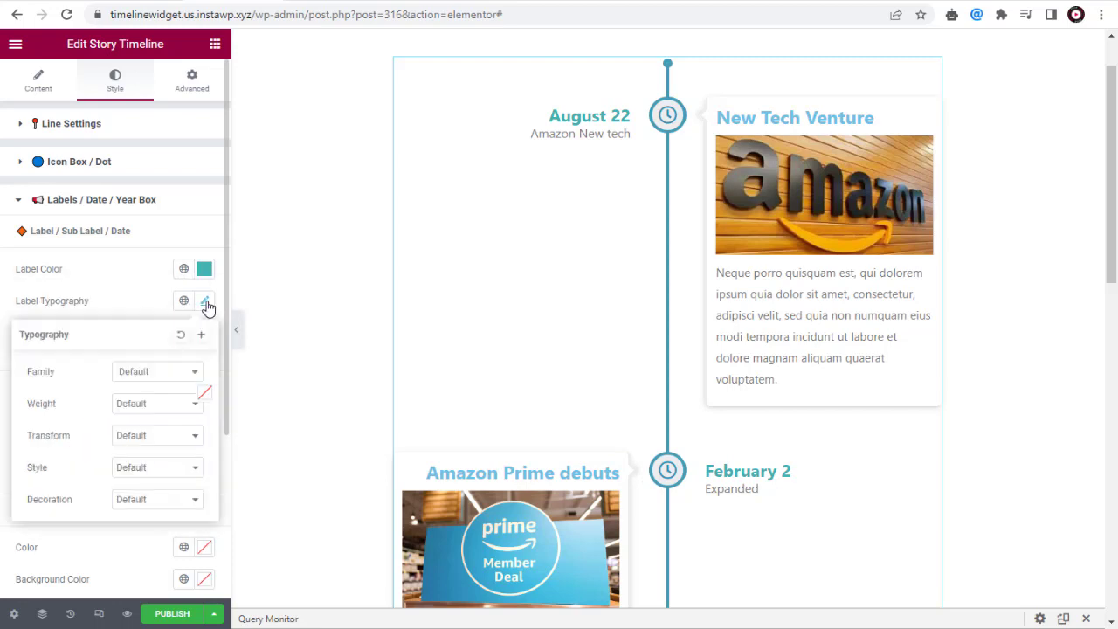
pyautogui.click(179, 373)
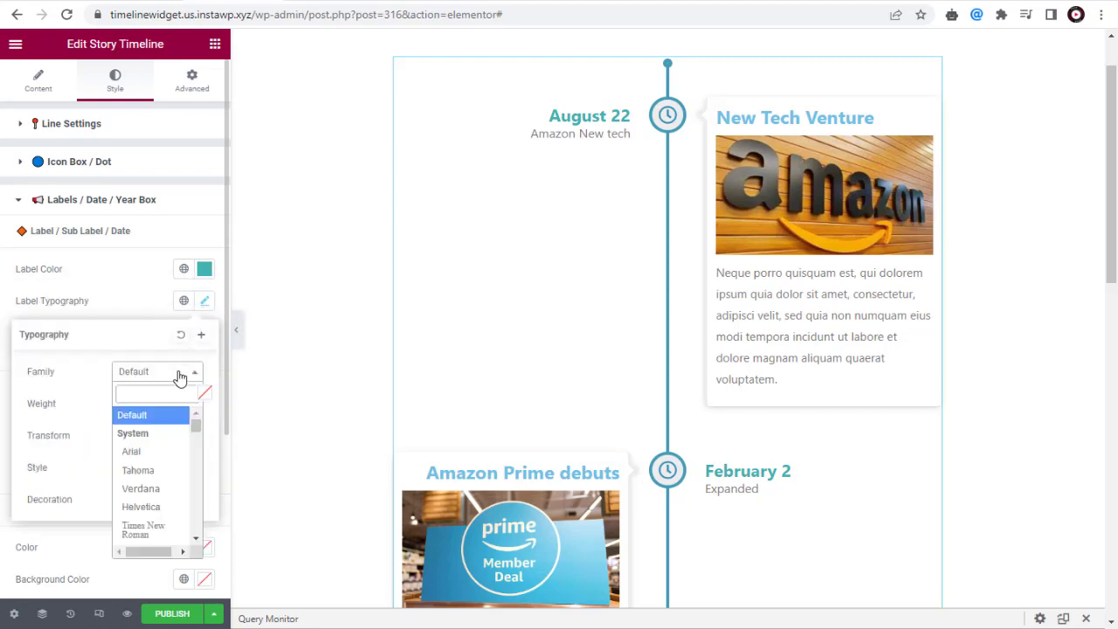
pyautogui.click(158, 472)
pyautogui.click(45, 355)
pyautogui.moveTo(44, 355)
pyautogui.mouseDown()
pyautogui.moveTo(77, 352)
pyautogui.moveTo(35, 353)
pyautogui.moveTo(59, 353)
pyautogui.mouseUp()
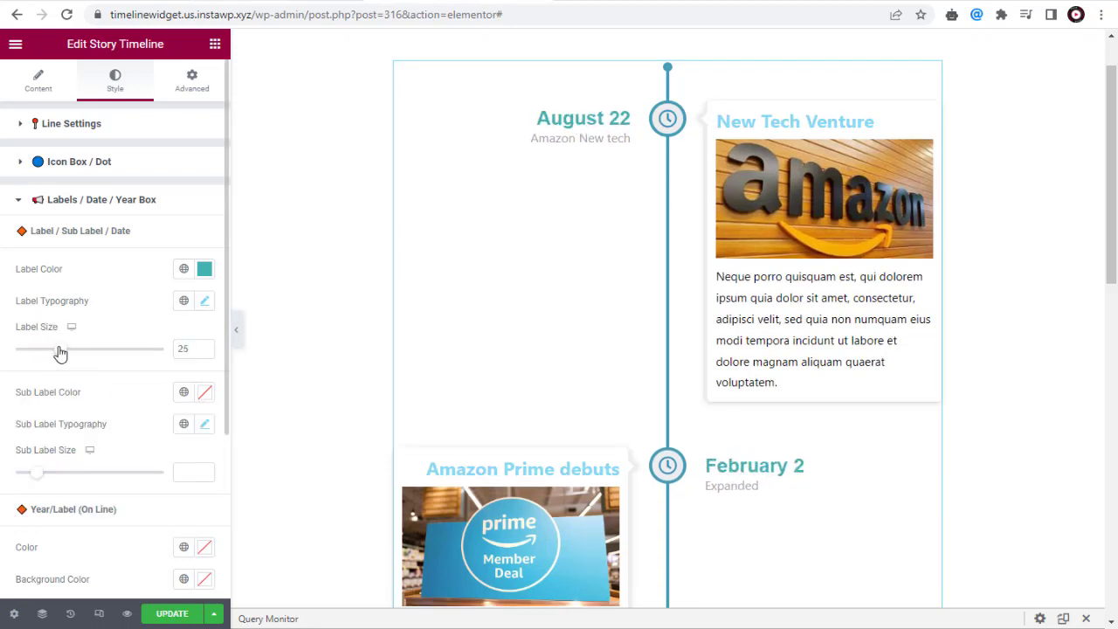
# Colour the story item titles pink
pyautogui.click(19, 206)
pyautogui.click(27, 280)
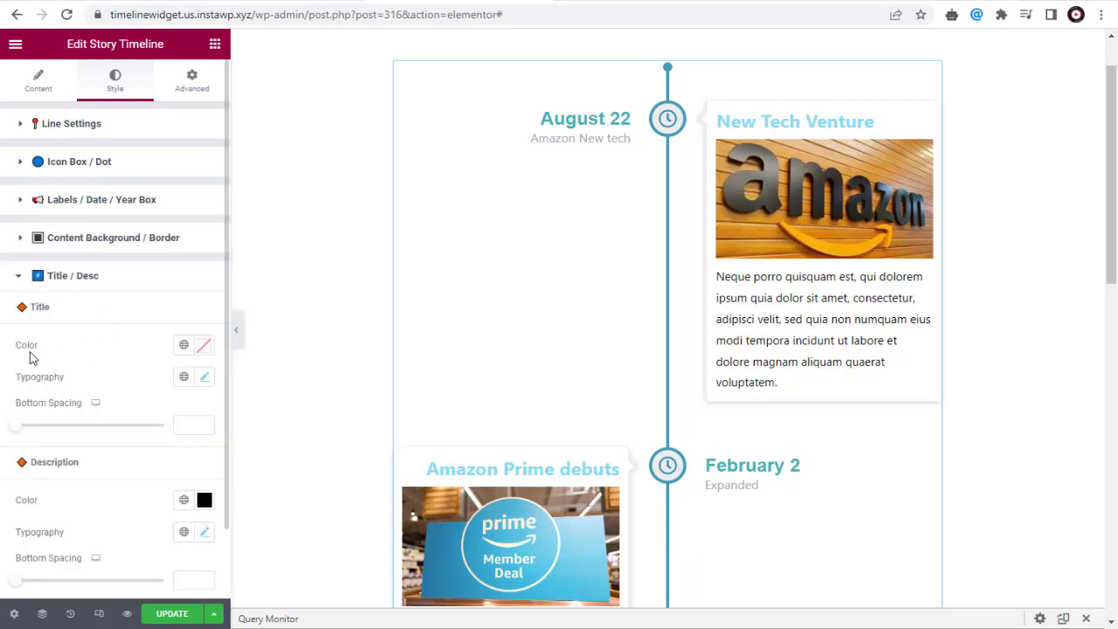
pyautogui.click(204, 344)
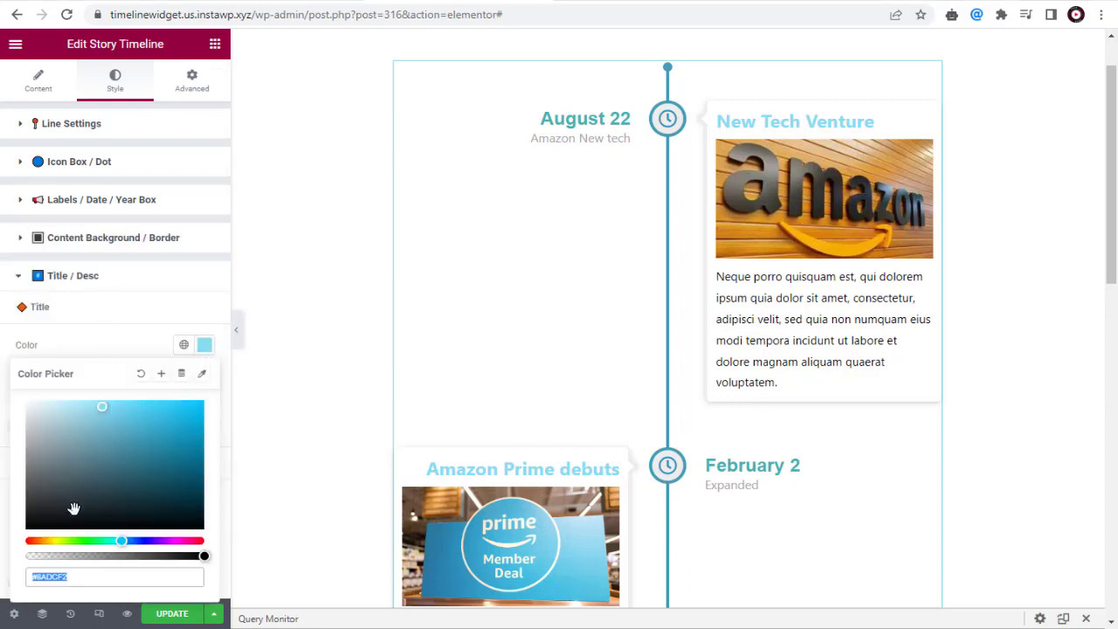
pyautogui.click(35, 541)
pyautogui.click(183, 541)
pyautogui.click(145, 414)
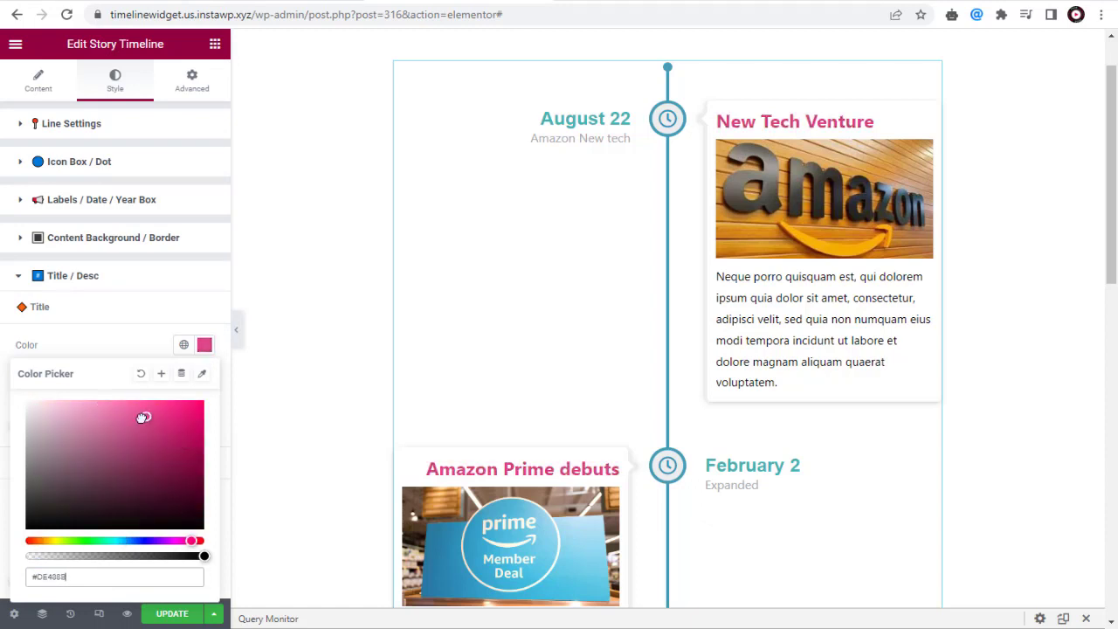
pyautogui.click(166, 418)
pyautogui.click(81, 342)
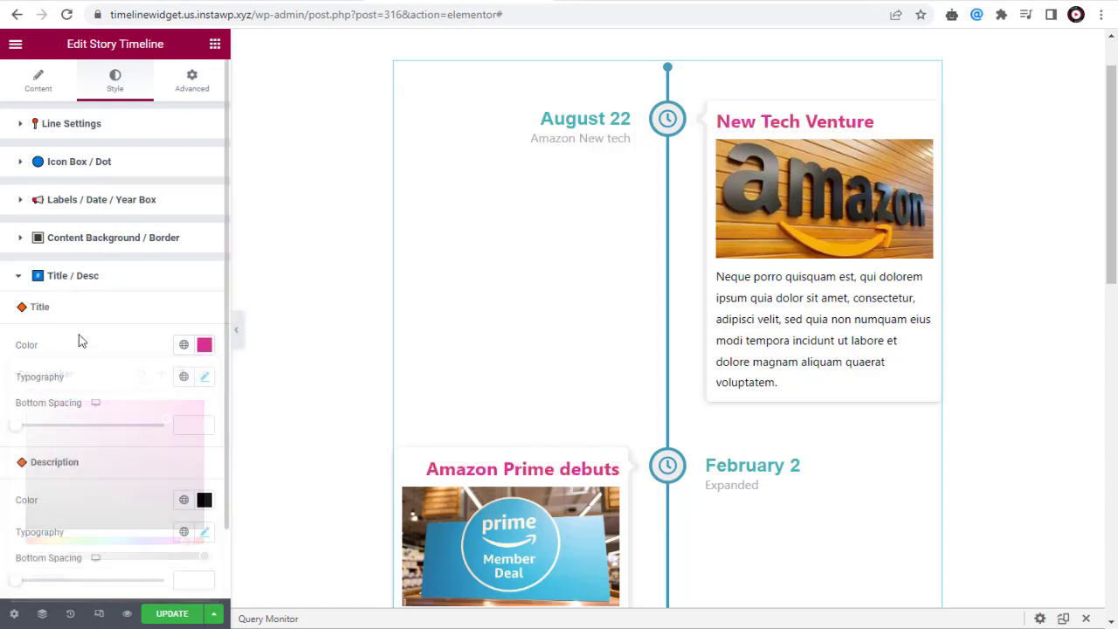
# Set title typography to Tahoma, size 23, line height 27, letter spacing -0.1
pyautogui.click(204, 381)
pyautogui.click(188, 445)
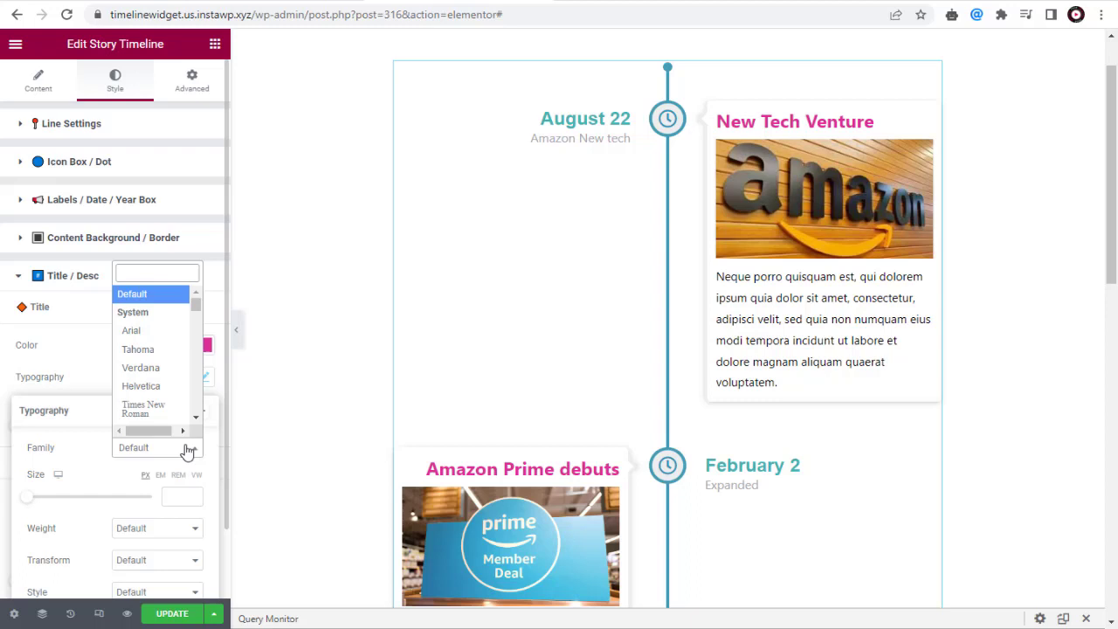
pyautogui.click(156, 350)
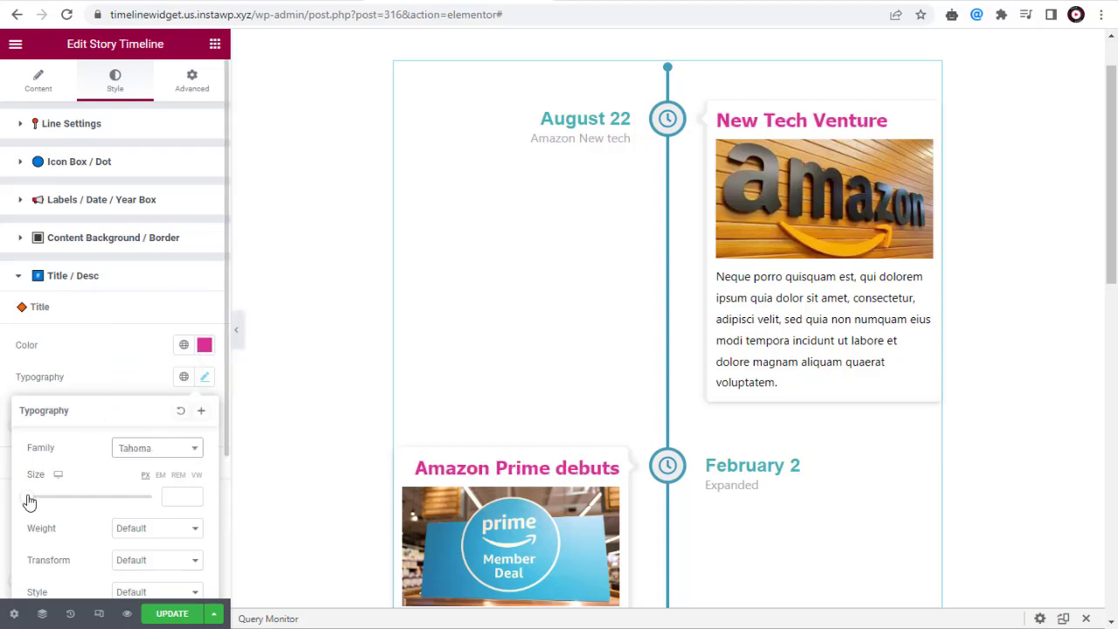
pyautogui.moveTo(30, 500); pyautogui.dragTo(46, 500)
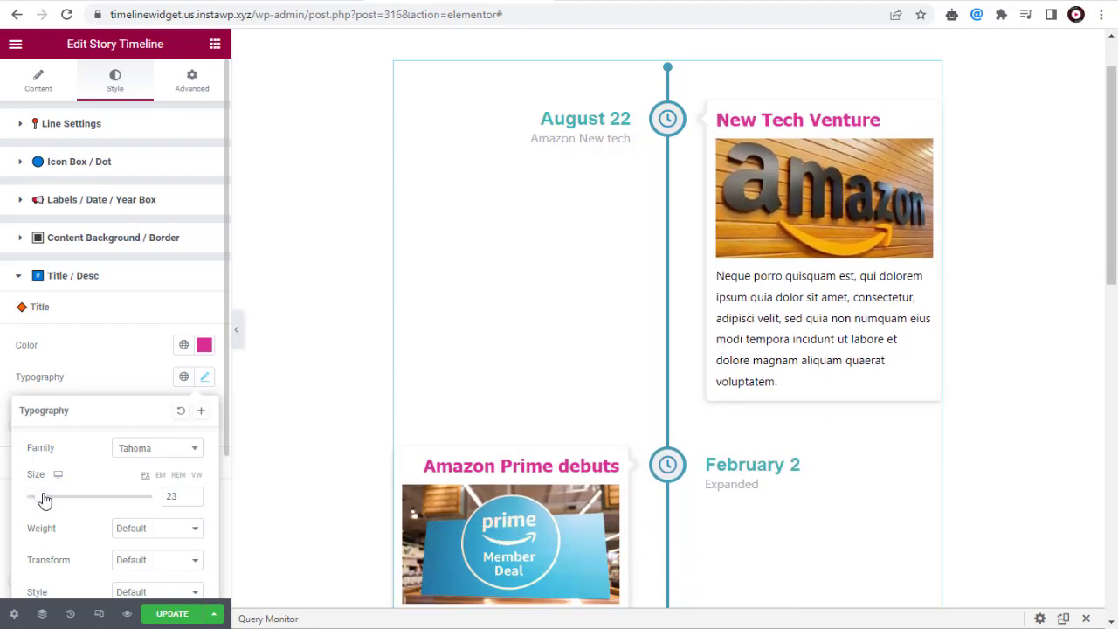
pyautogui.scroll(-3, 129, 508)
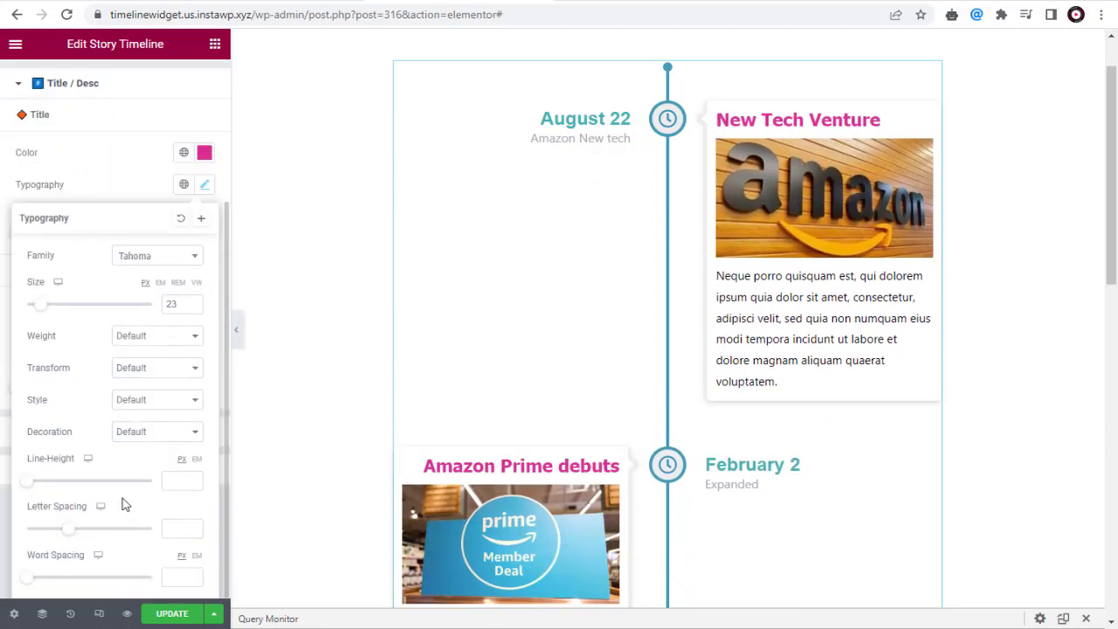
pyautogui.moveTo(31, 488); pyautogui.dragTo(61, 496)
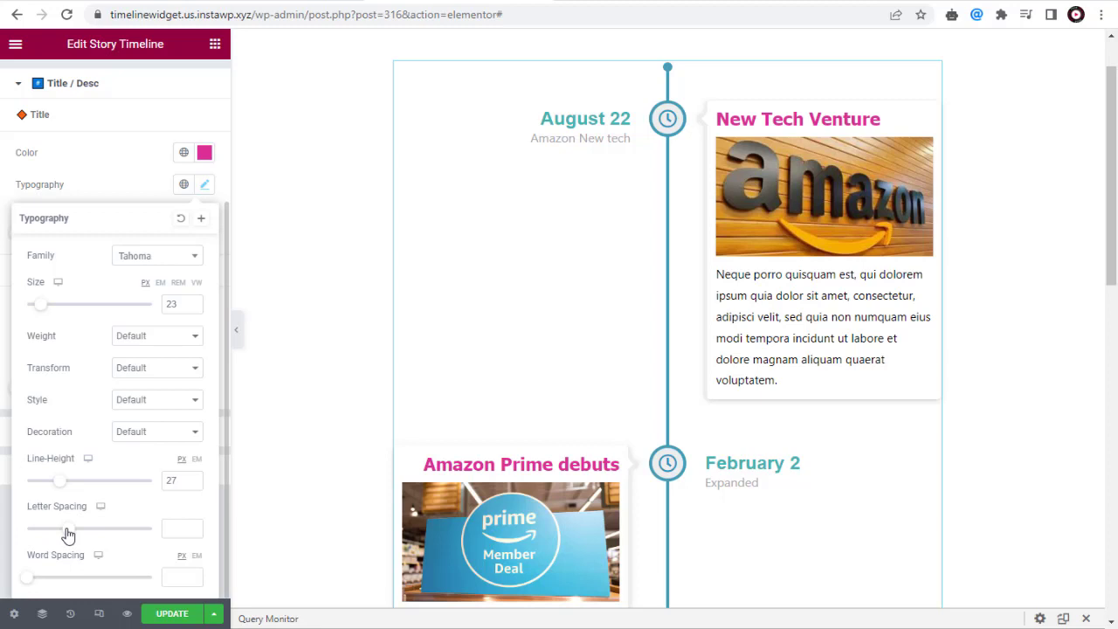
pyautogui.moveTo(68, 534)
pyautogui.mouseDown()
pyautogui.moveTo(55, 533)
pyautogui.moveTo(70, 531)
pyautogui.mouseUp()
# Colour the story descriptions dark red
pyautogui.click(67, 328)
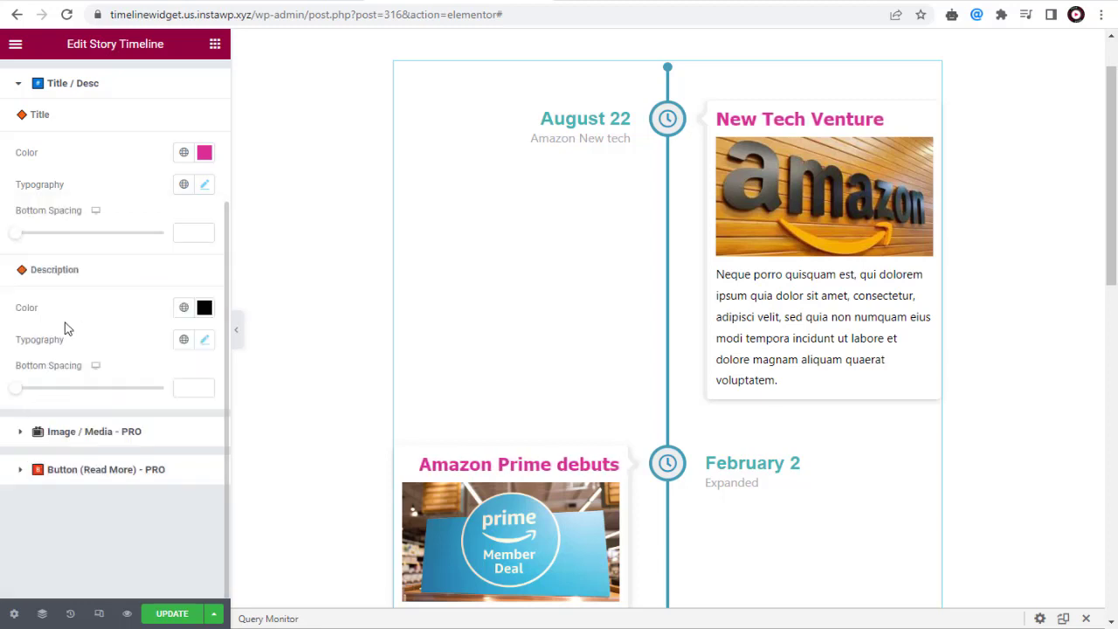
pyautogui.click(204, 308)
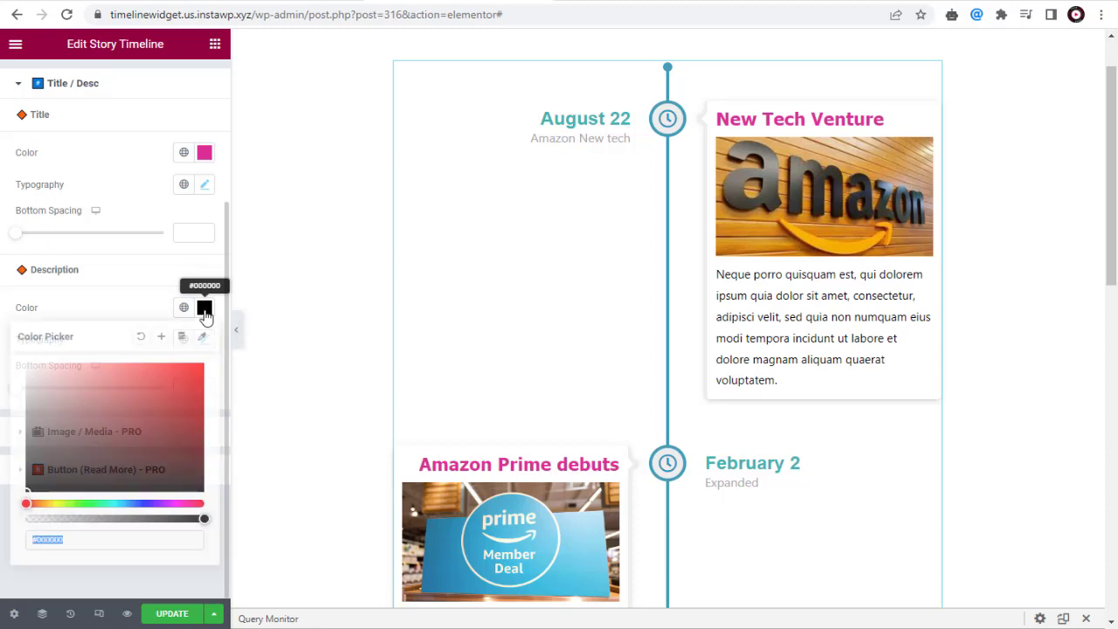
pyautogui.click(201, 457)
# Set the description font to Arial at size 17
pyautogui.scroll(2, 131, 445)
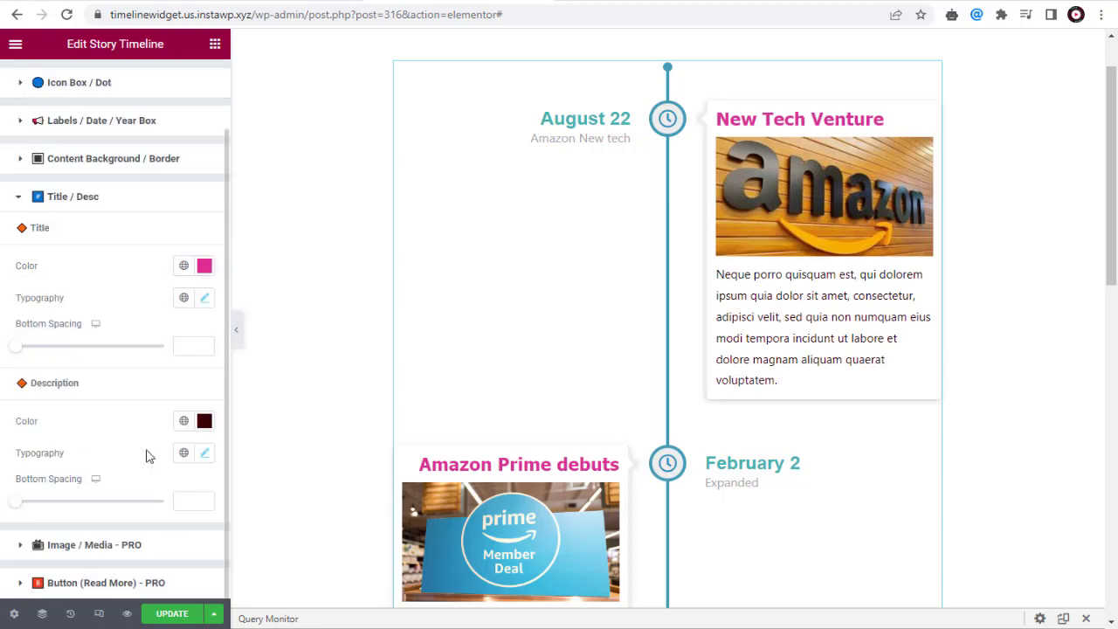
pyautogui.click(204, 454)
pyautogui.click(177, 523)
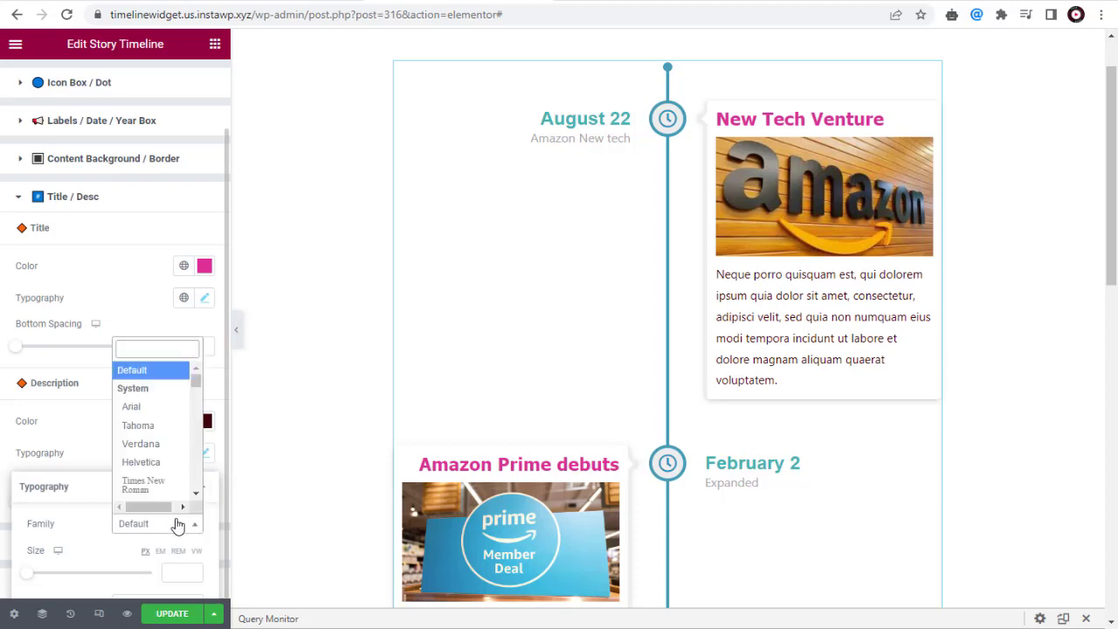
pyautogui.click(154, 406)
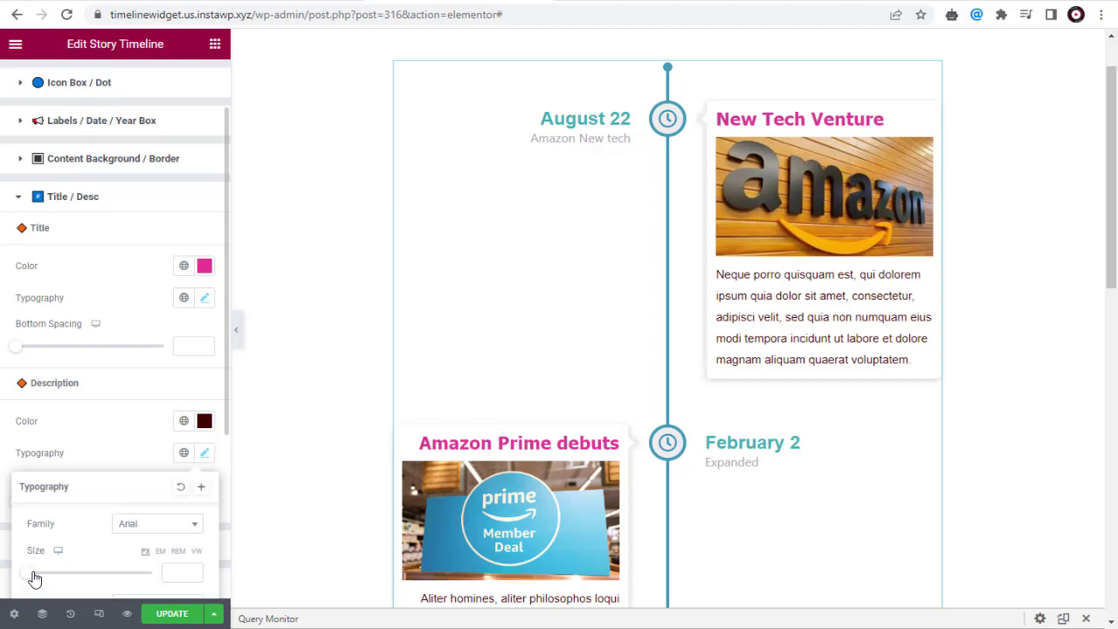
pyautogui.moveTo(34, 579); pyautogui.dragTo(43, 574)
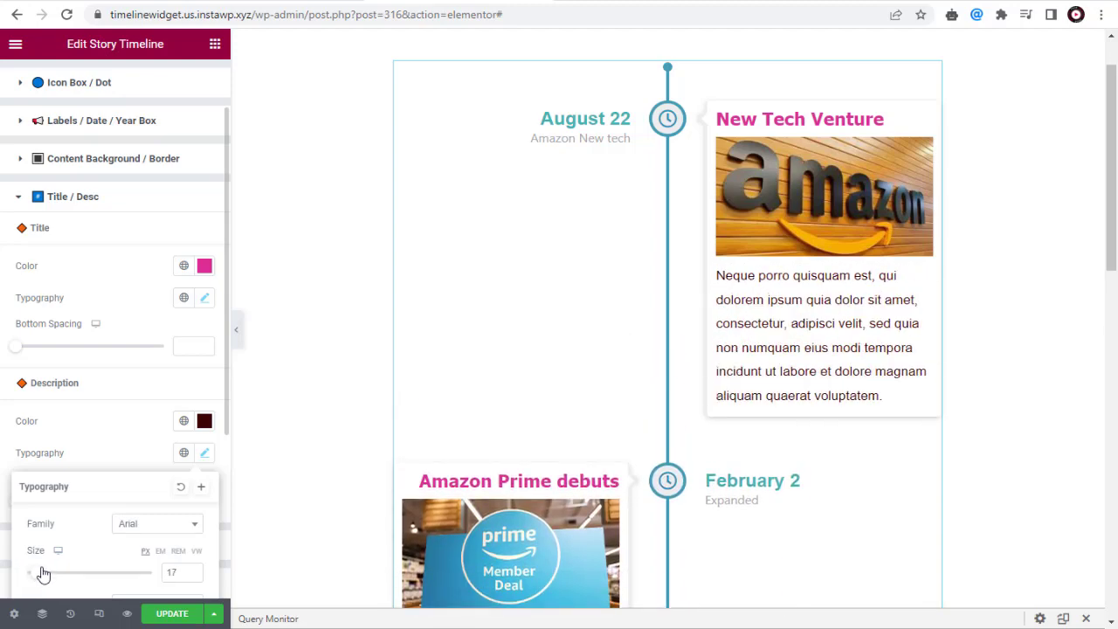
pyautogui.click(84, 460)
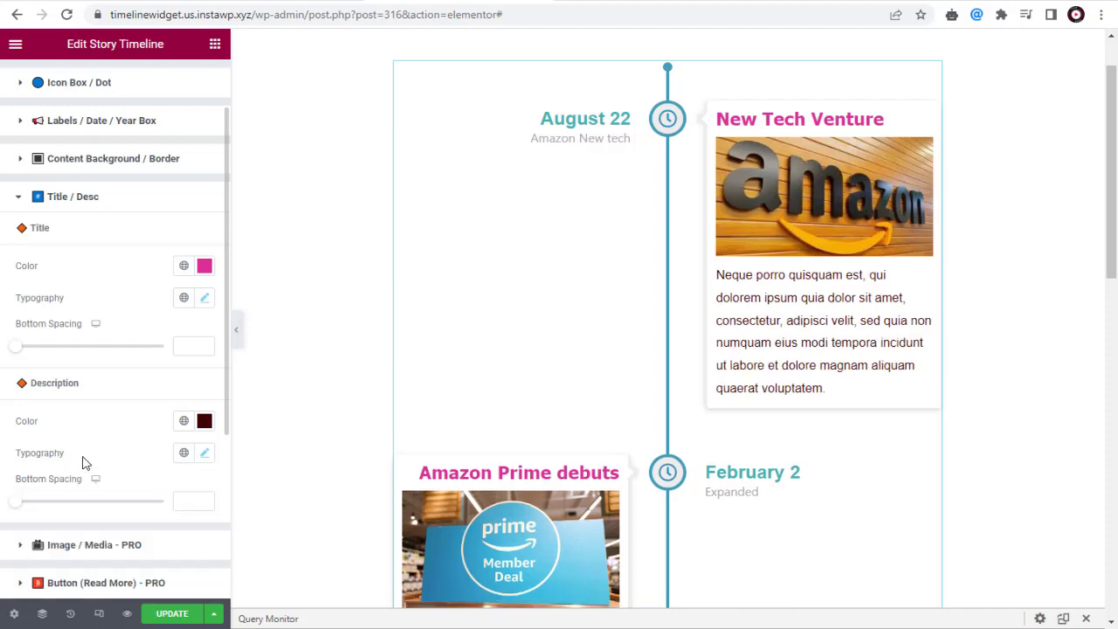
# Update the page to save the restyled Story Timeline
pyautogui.click(172, 614)
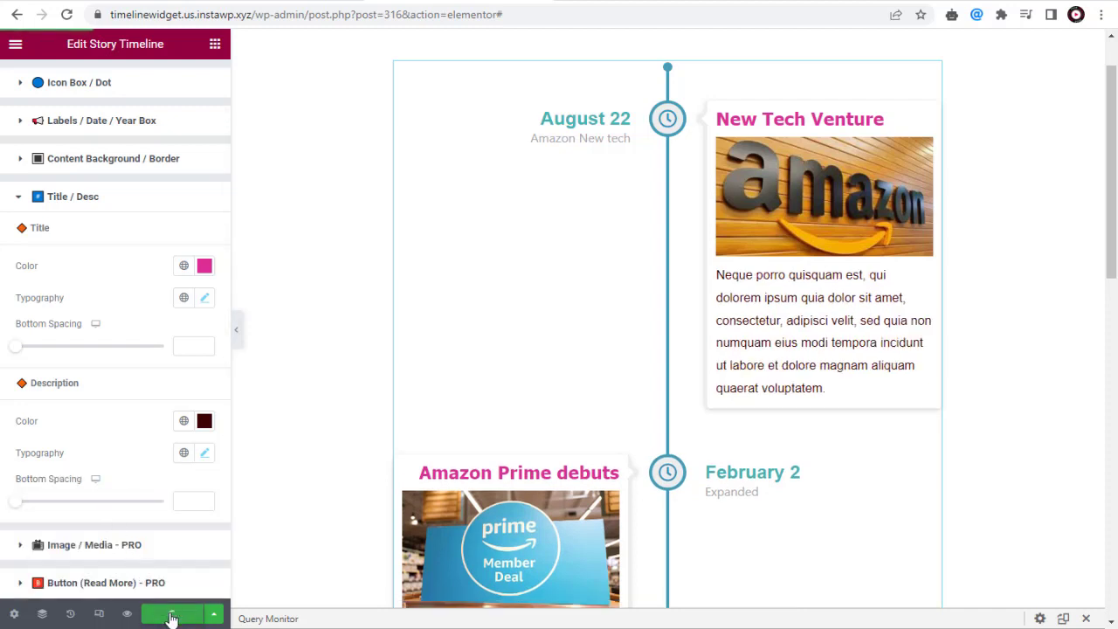